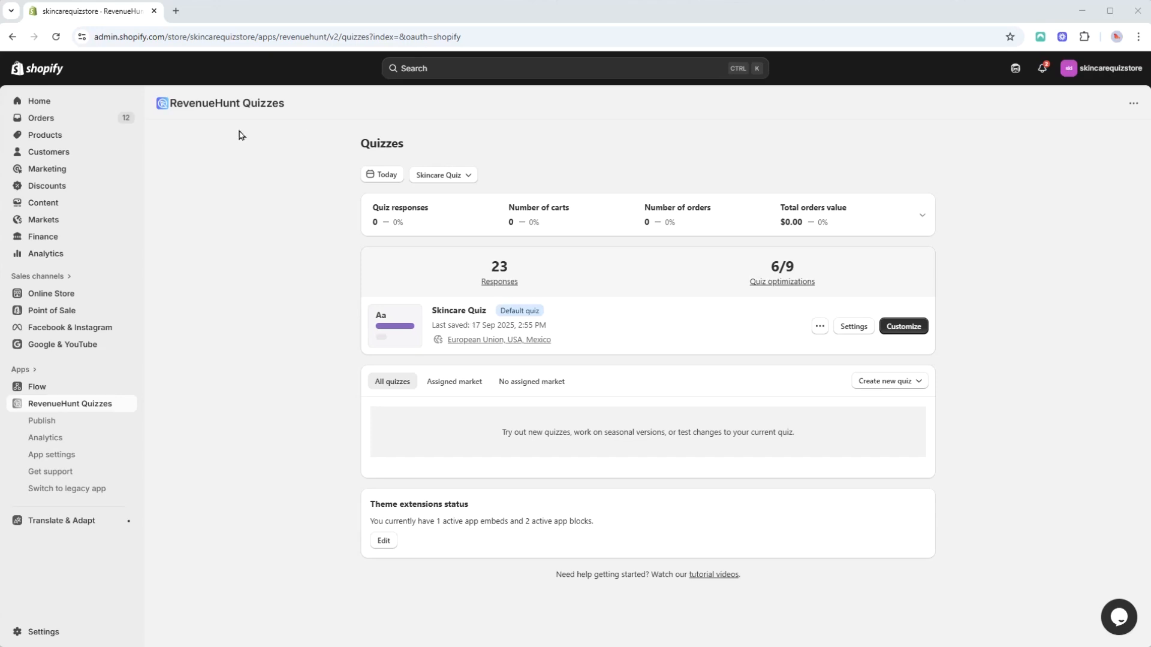
# Step: Open the Skincare Quiz editor, add a multiple choice question, and move it above the results question
pyautogui.click(903, 327)
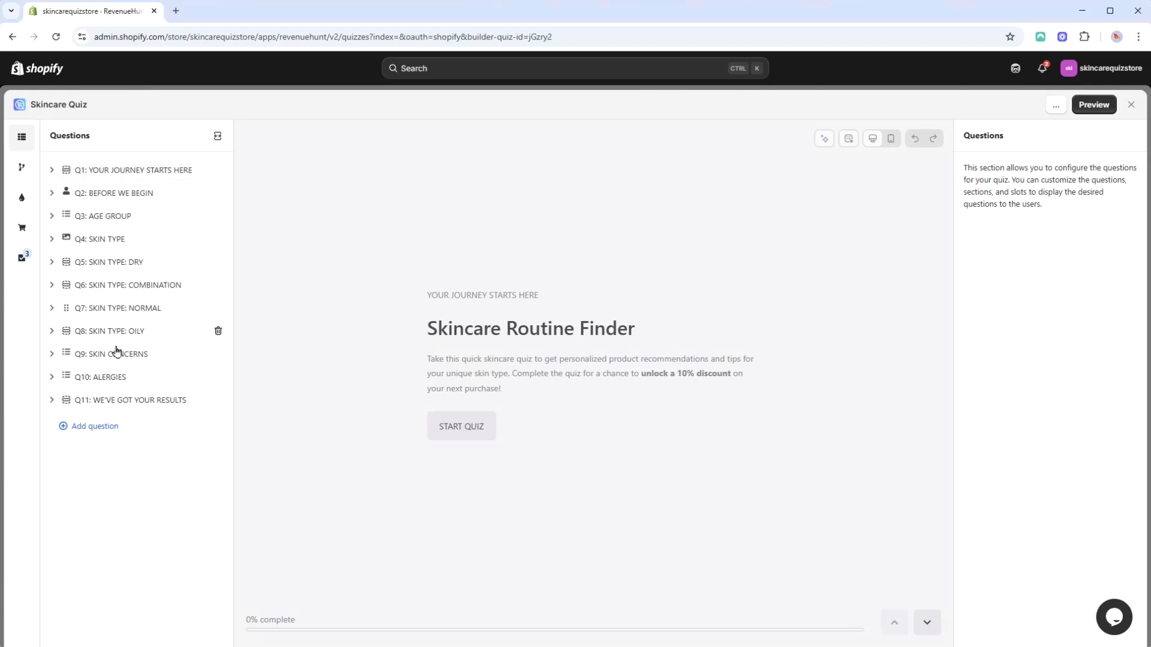
pyautogui.click(99, 436)
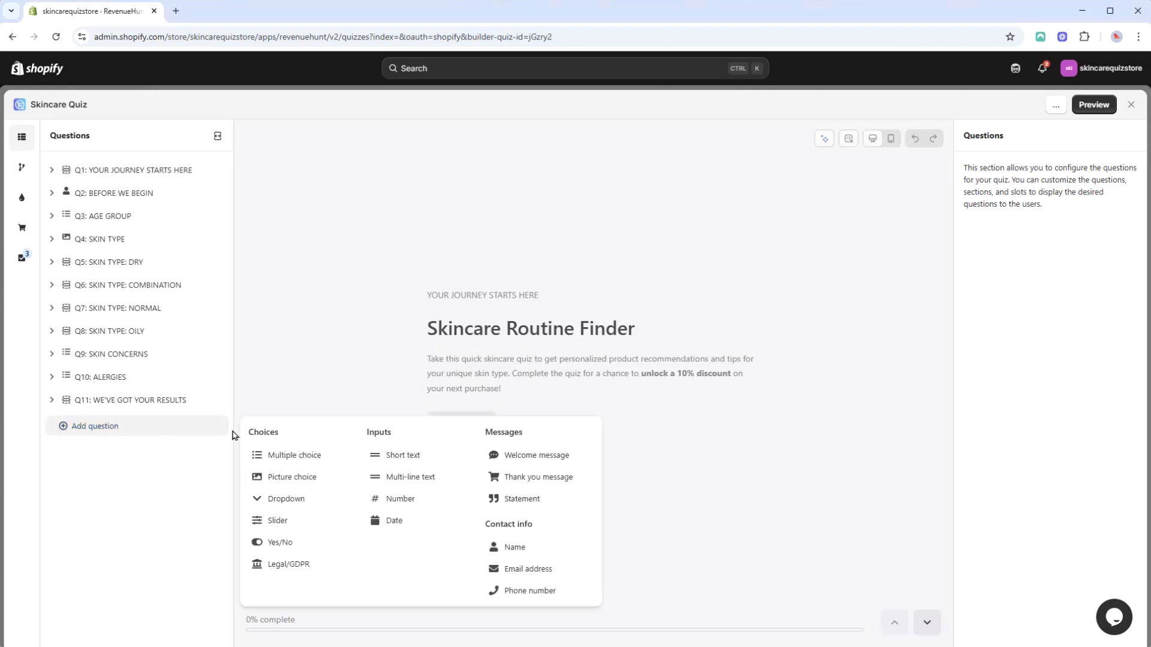
pyautogui.click(284, 457)
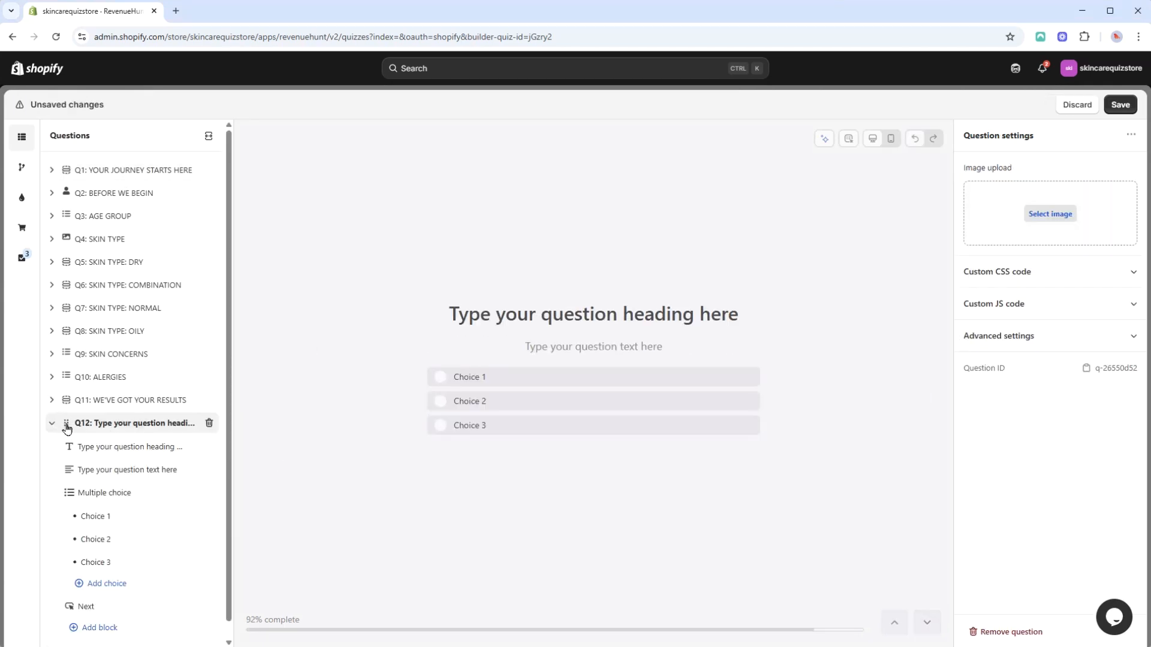
pyautogui.moveTo(65, 418); pyautogui.dragTo(66, 393)
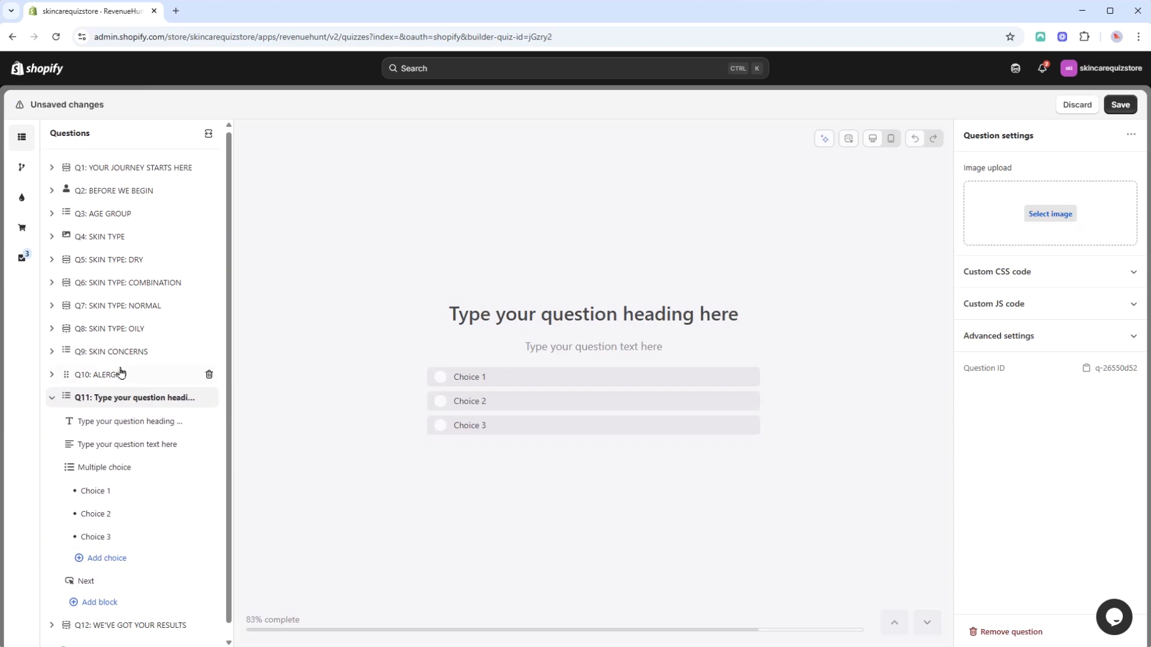
# Step: Set the new question's heading to "What's your desired price range?" and remove its question text block
pyautogui.click(596, 313)
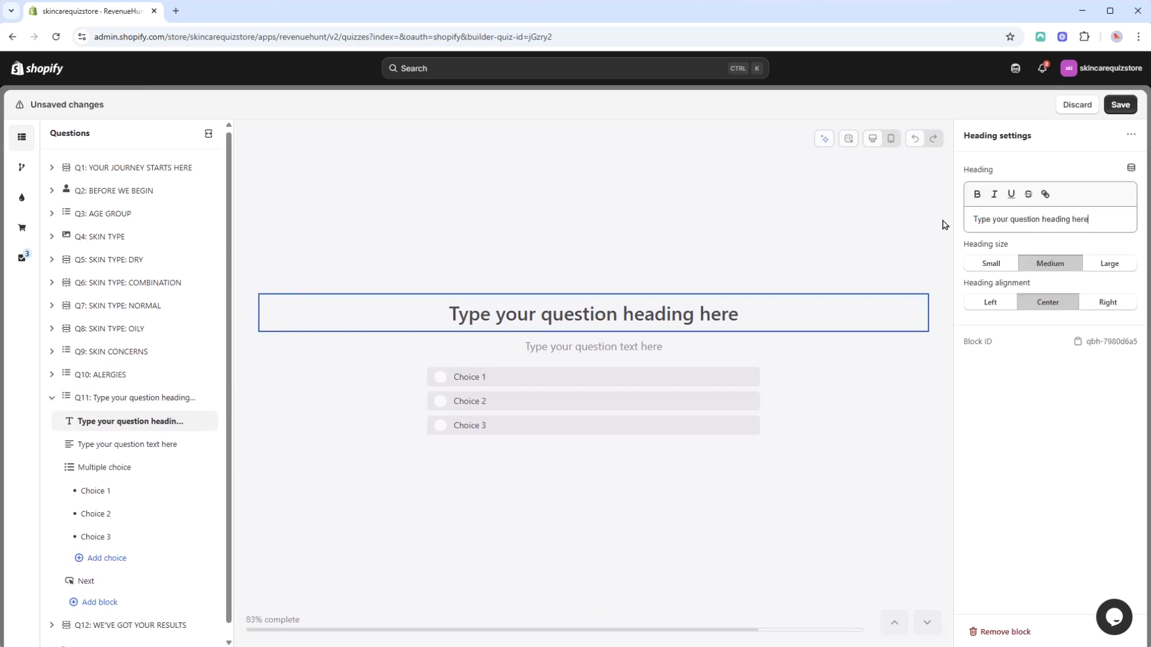
pyautogui.hotkey('ctrl', 'a')
pyautogui.write("What's your desired p")
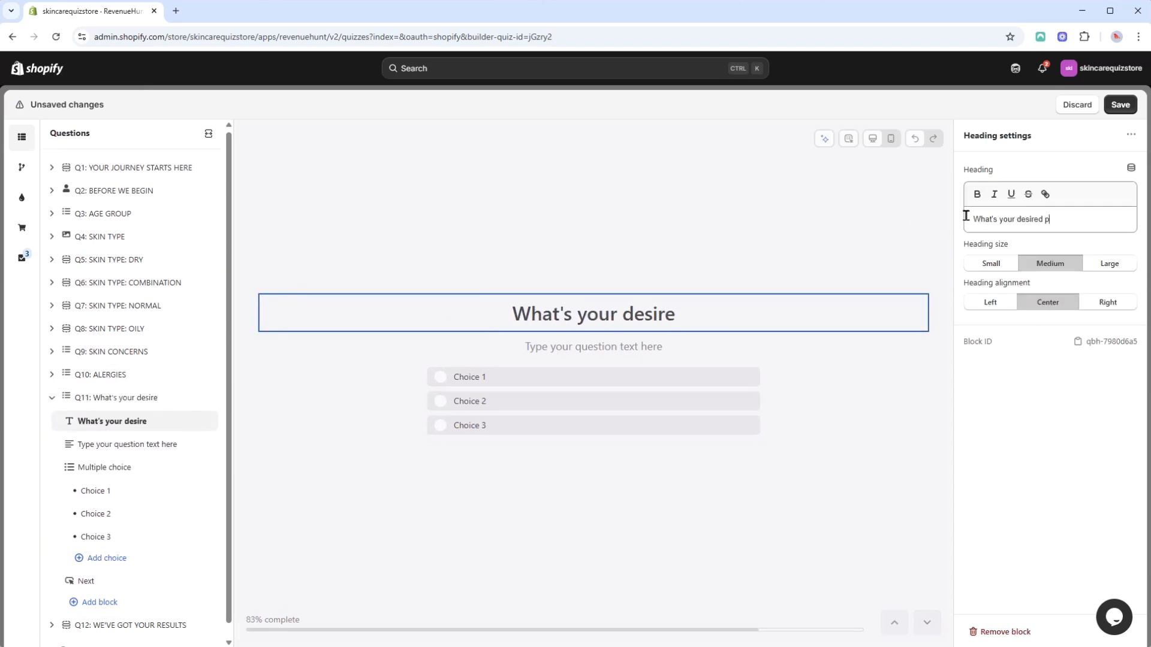
pyautogui.write('rice range?')
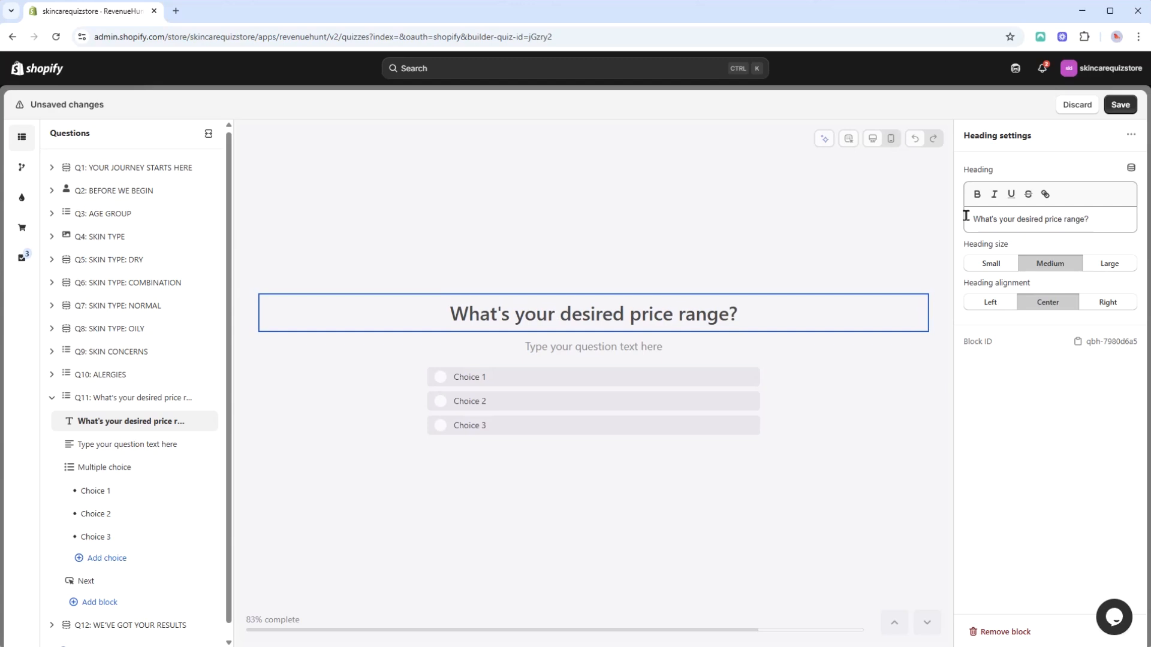
pyautogui.click(663, 359)
pyautogui.click(207, 444)
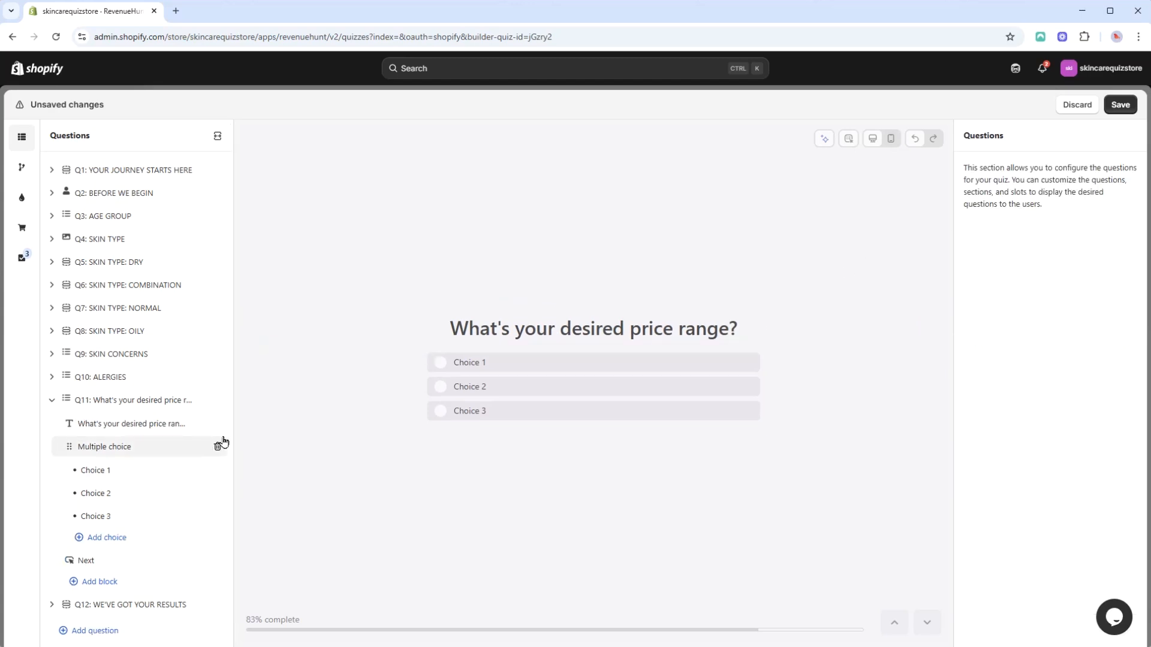
# Step: Label the three choices Under €20, €20–50 and Over €50, then save the quiz
pyautogui.click(138, 473)
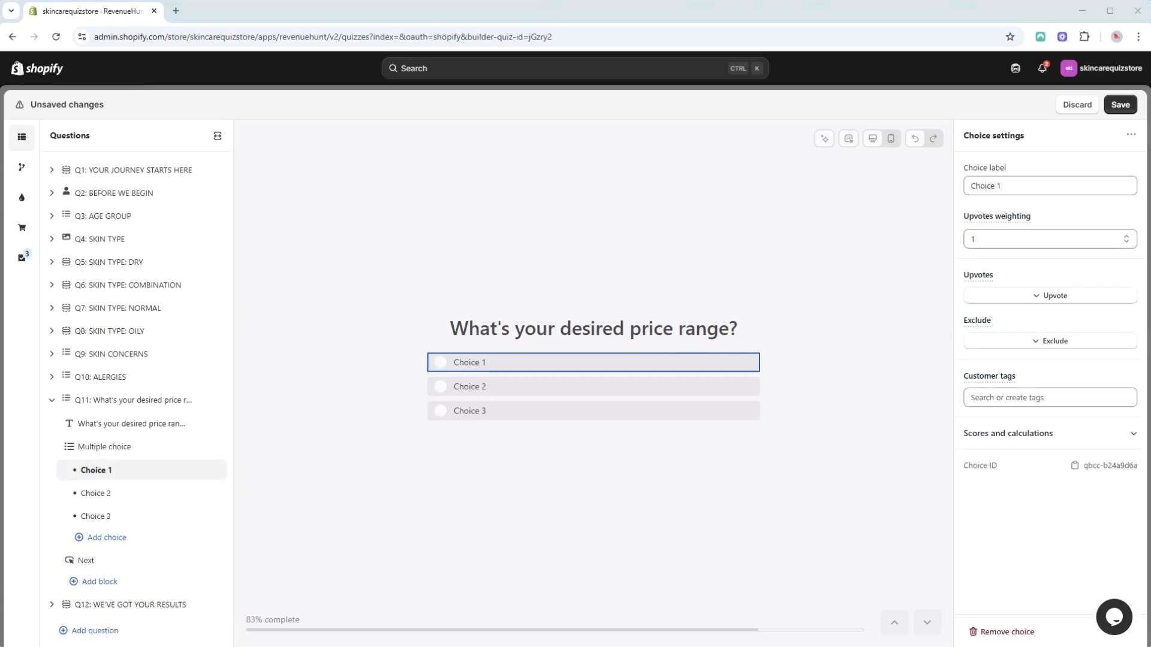
pyautogui.tripleClick(1010, 185)
pyautogui.write('Under €20')
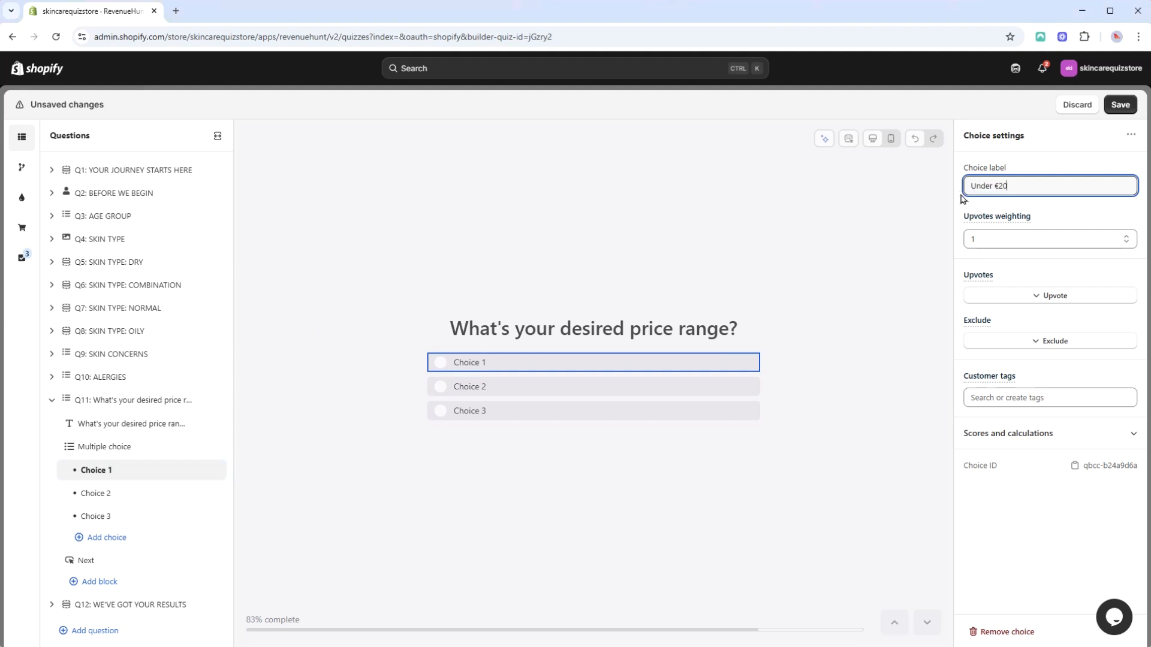
pyautogui.click(593, 387)
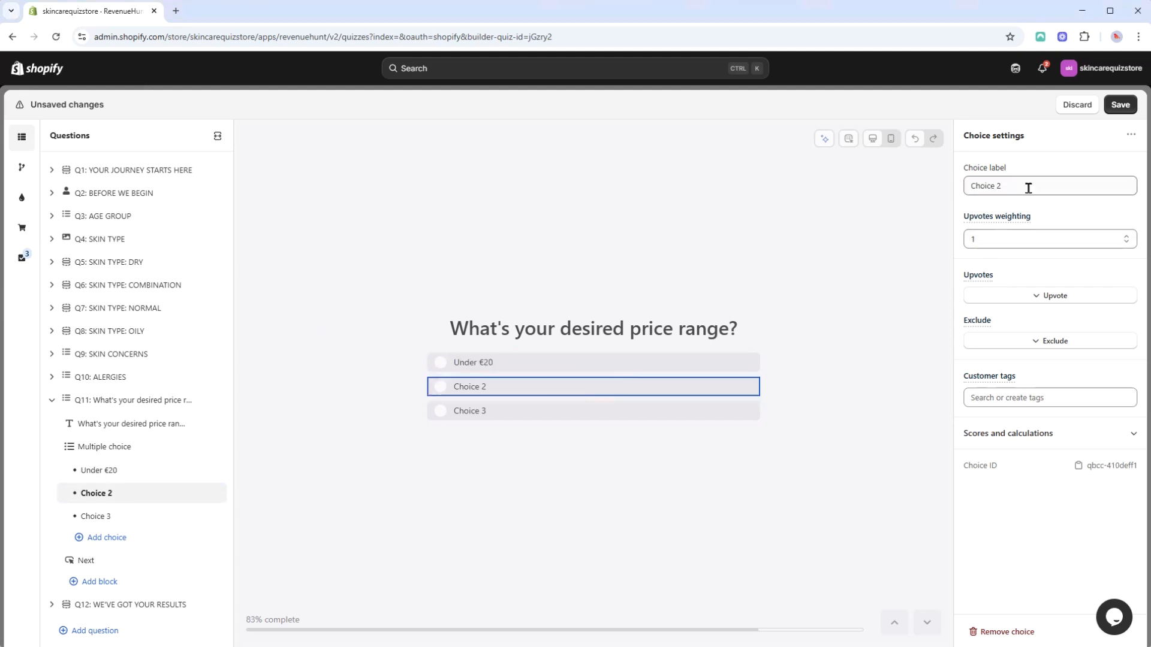
pyautogui.tripleClick(1028, 186)
pyautogui.write('€20–50')
pyautogui.hotkey('alt', 'Tab')
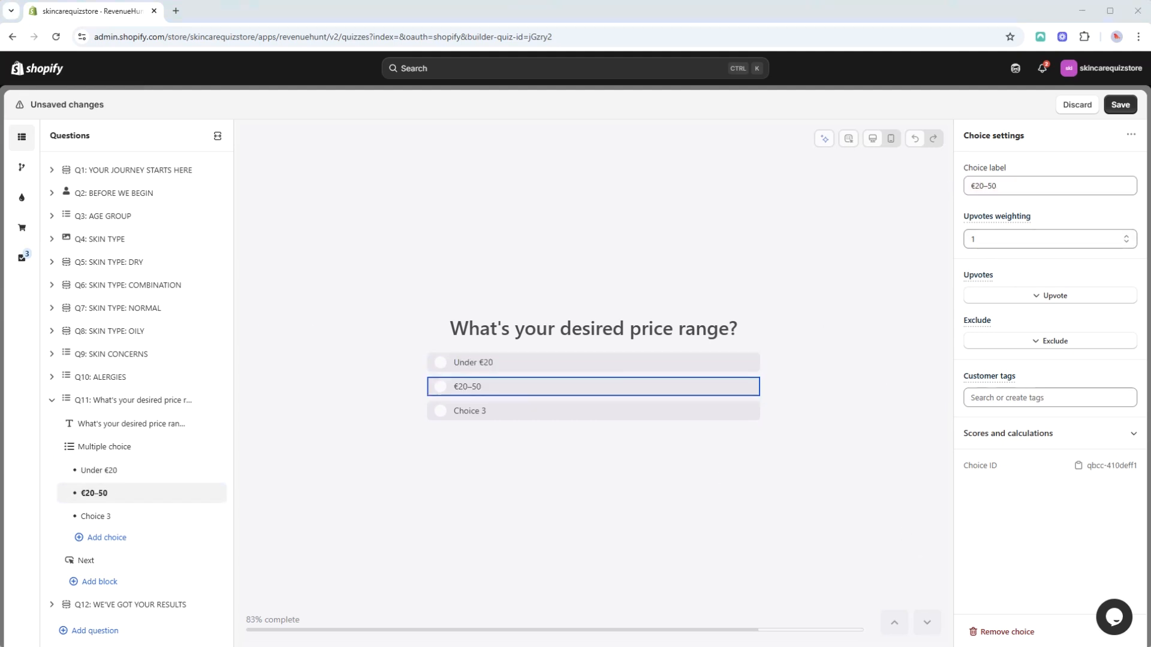
pyautogui.click(593, 411)
pyautogui.tripleClick(1041, 185)
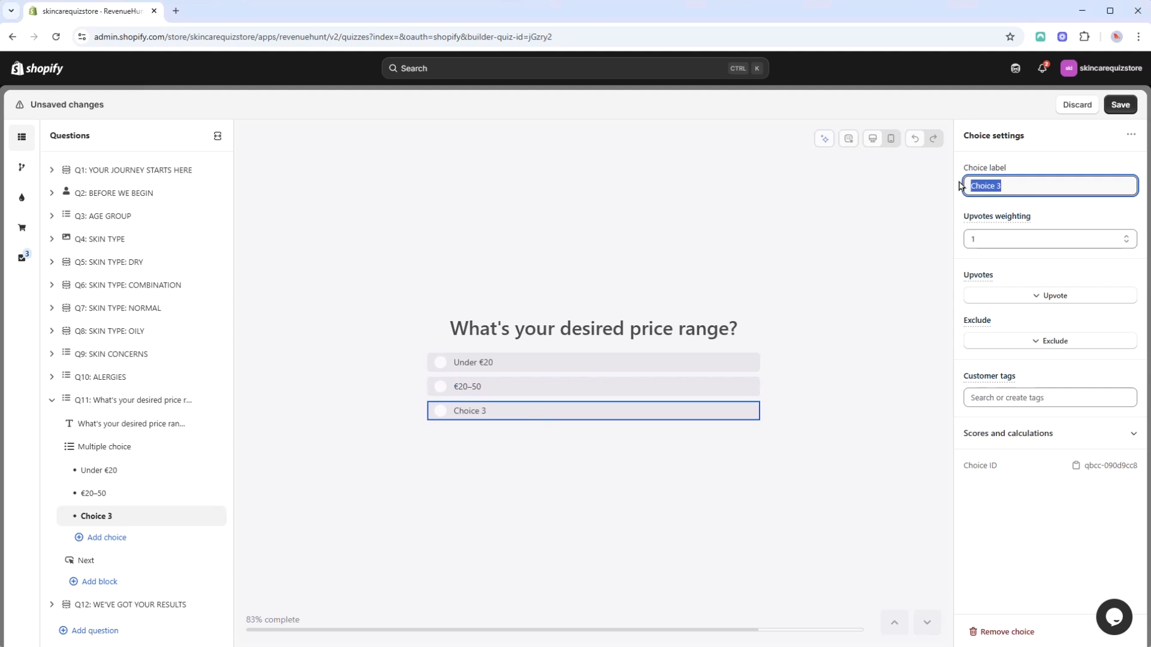
pyautogui.write('Over €50')
pyautogui.click(1120, 104)
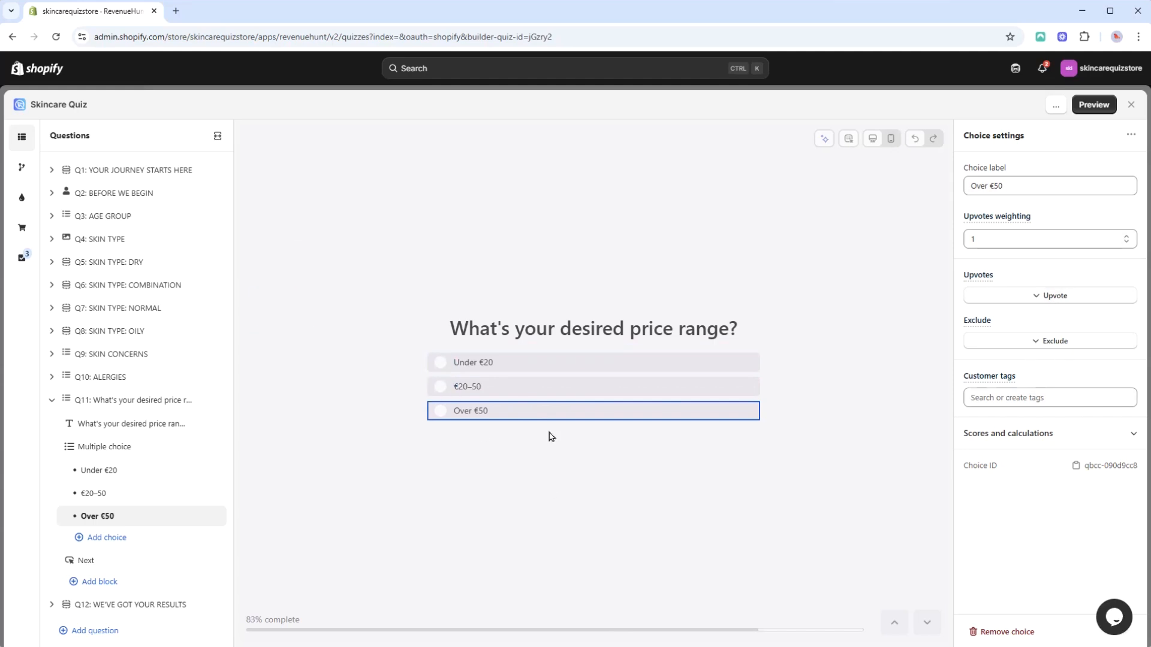
# Step: Leave the quiz editor and start a new collection titled Under €20, pasting the first choice's label
pyautogui.click(101, 473)
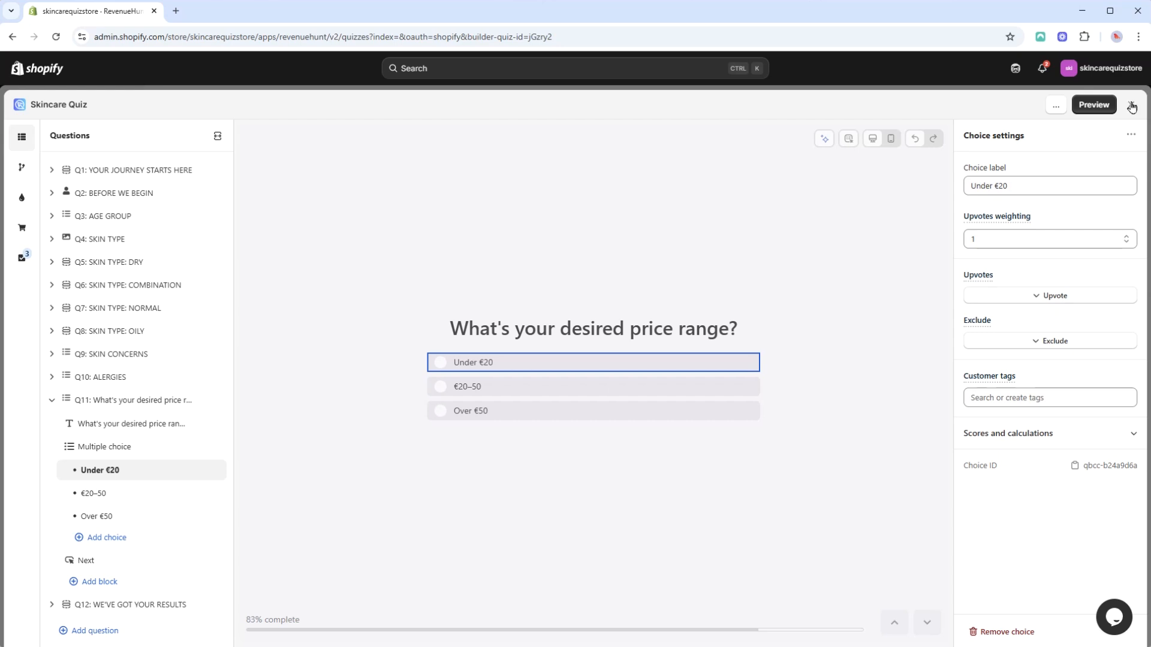
pyautogui.click(1132, 106)
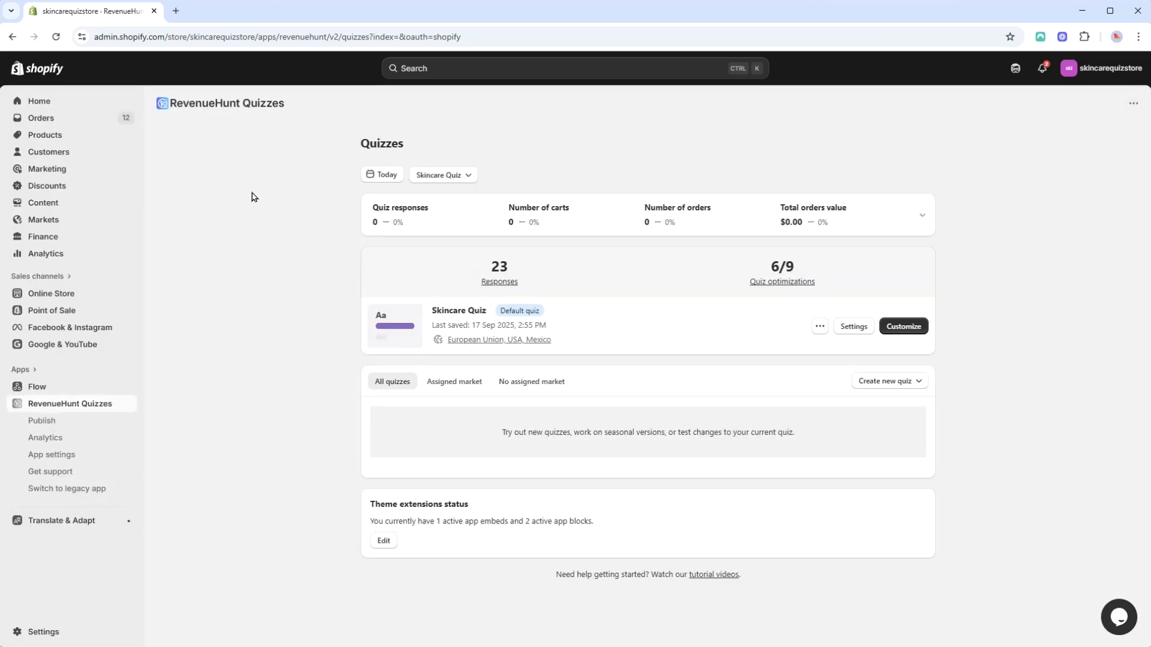
pyautogui.click(48, 135)
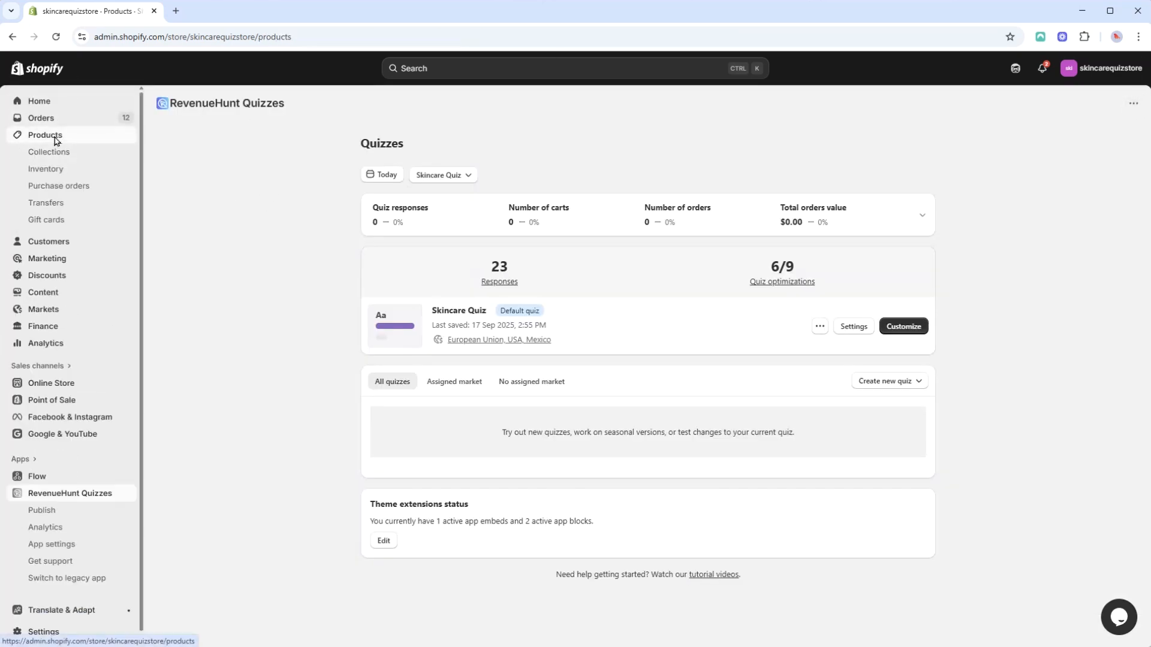
pyautogui.click(50, 153)
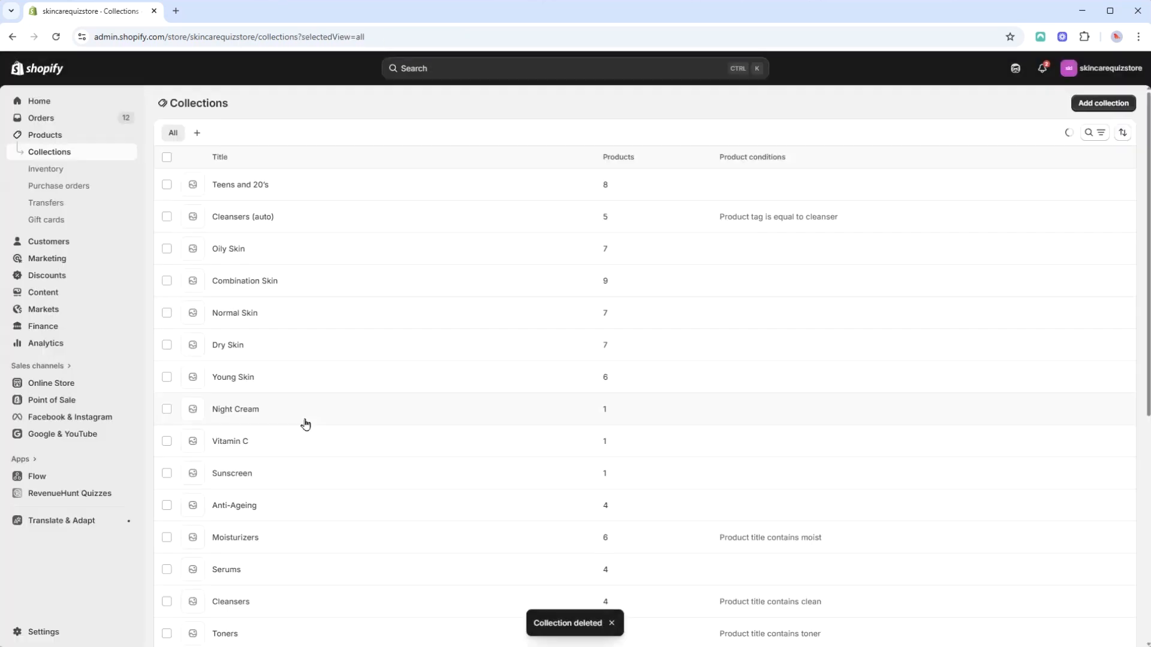
pyautogui.click(1091, 113)
pyautogui.click(426, 155)
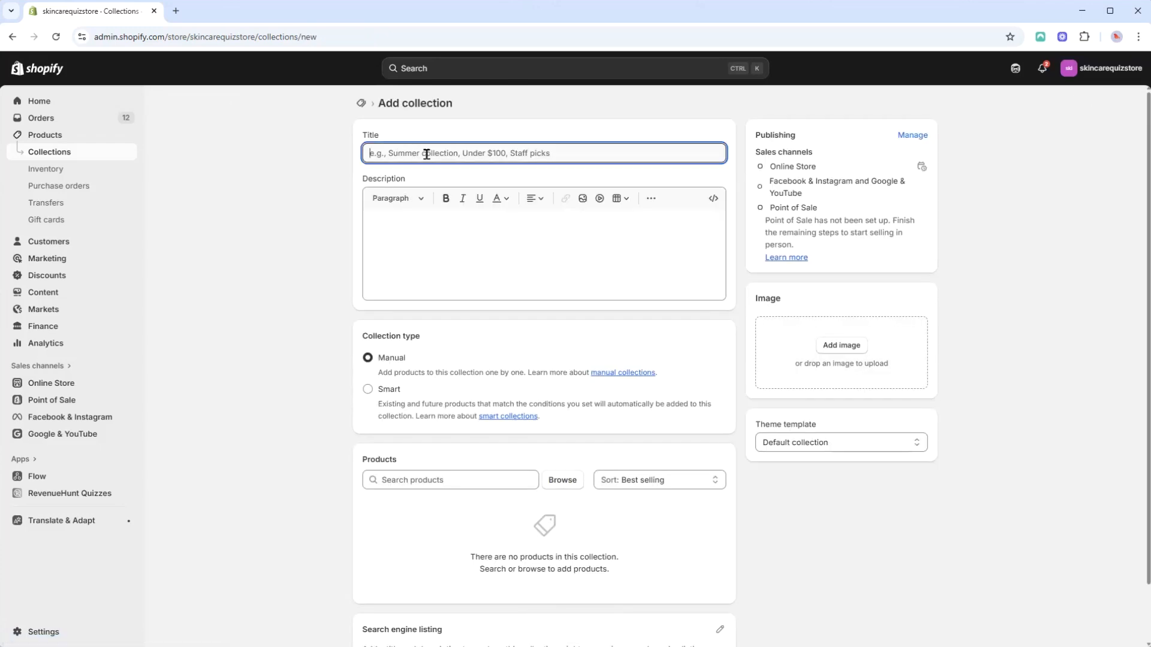
pyautogui.write('Under €20')
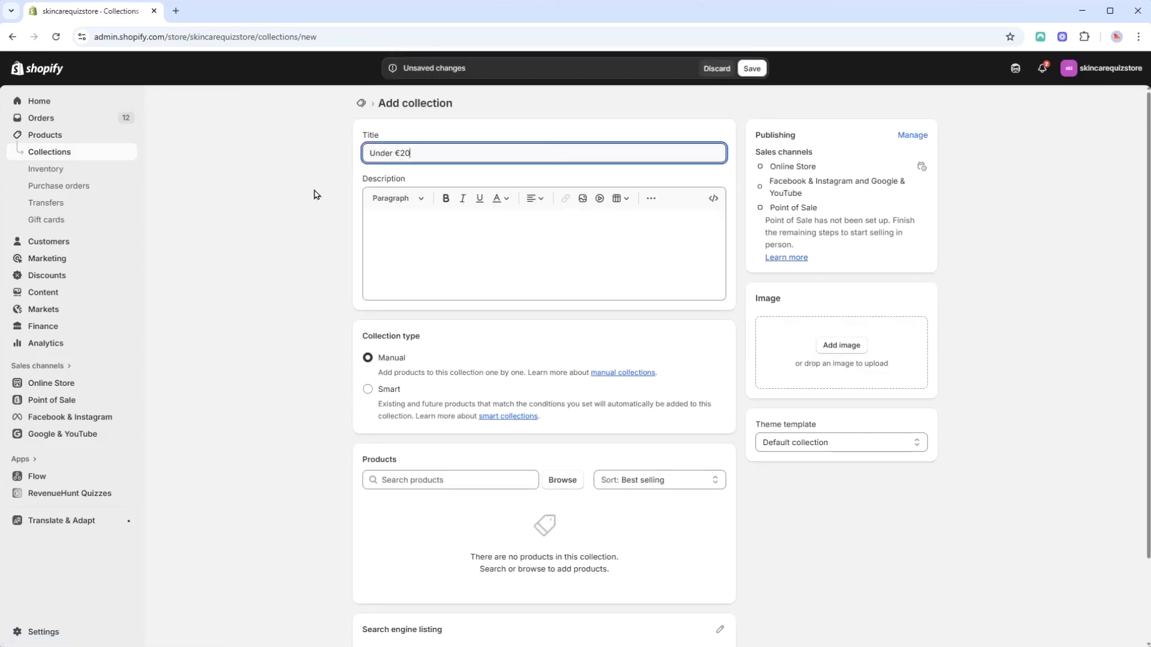
# Step: Make it a smart collection with the condition Price is less than €20 and save it
pyautogui.click(388, 394)
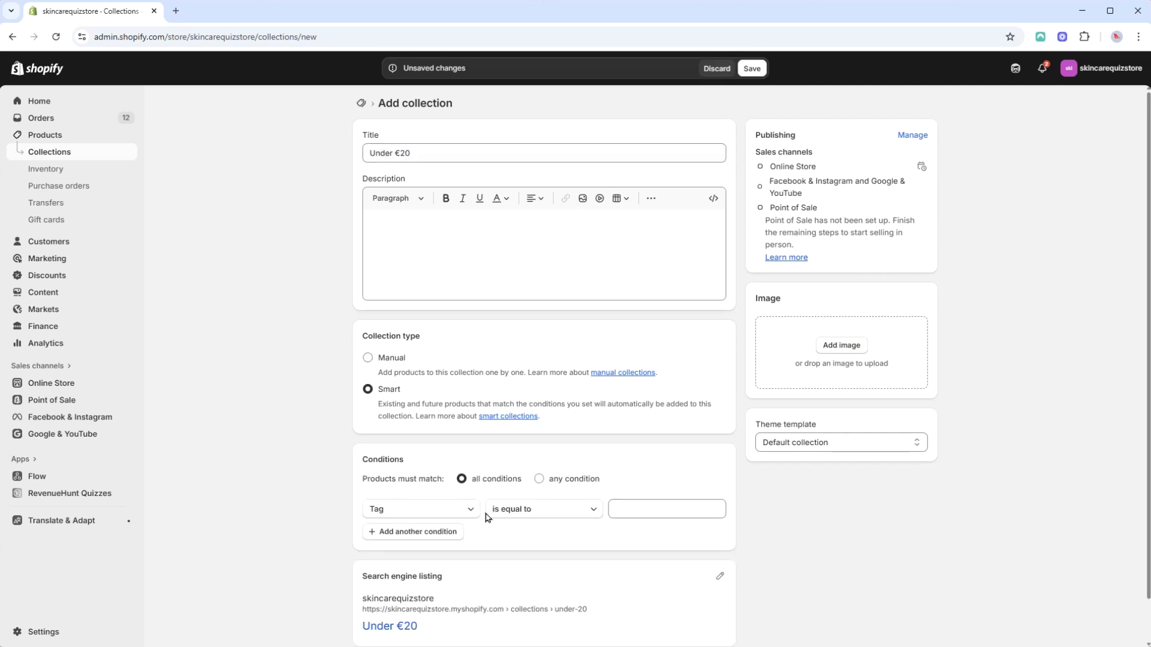
pyautogui.scroll(-1, 497, 527)
pyautogui.scroll(1, 502, 531)
pyautogui.scroll(-1, 465, 515)
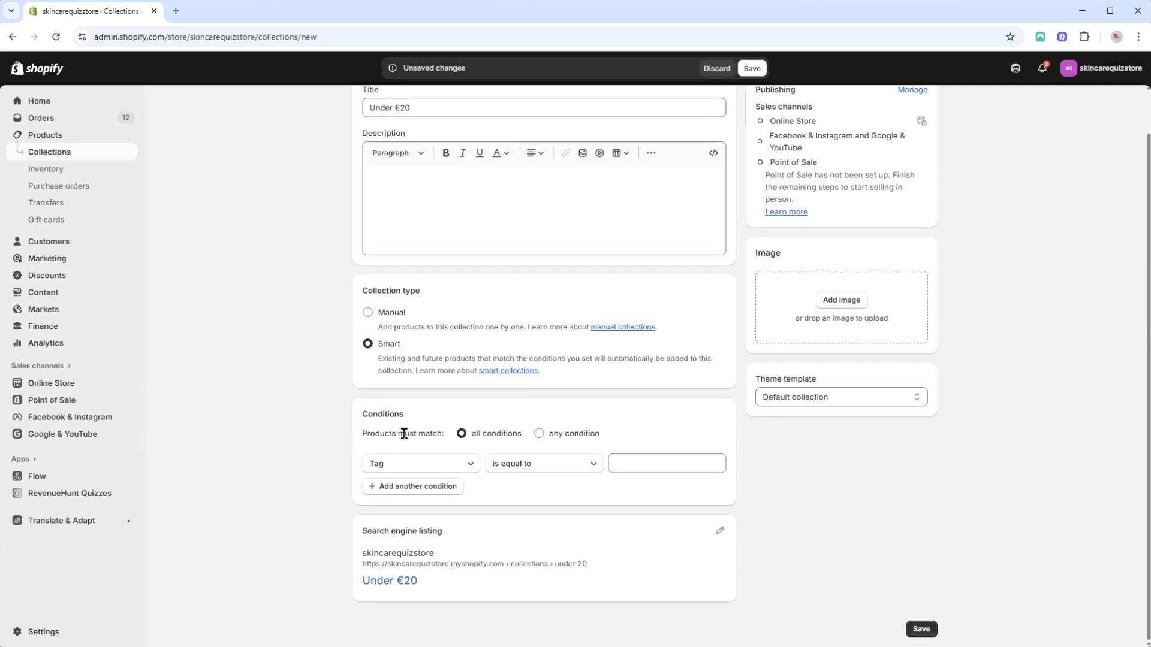
pyautogui.click(464, 464)
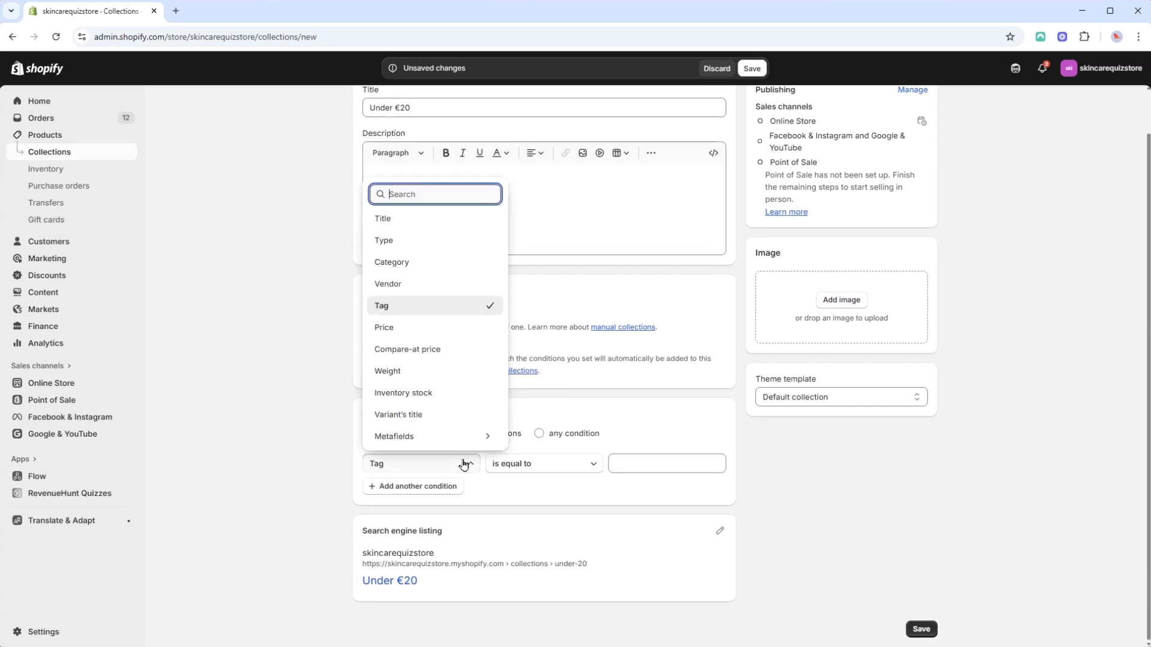
pyautogui.click(409, 327)
pyautogui.click(546, 465)
pyautogui.click(545, 436)
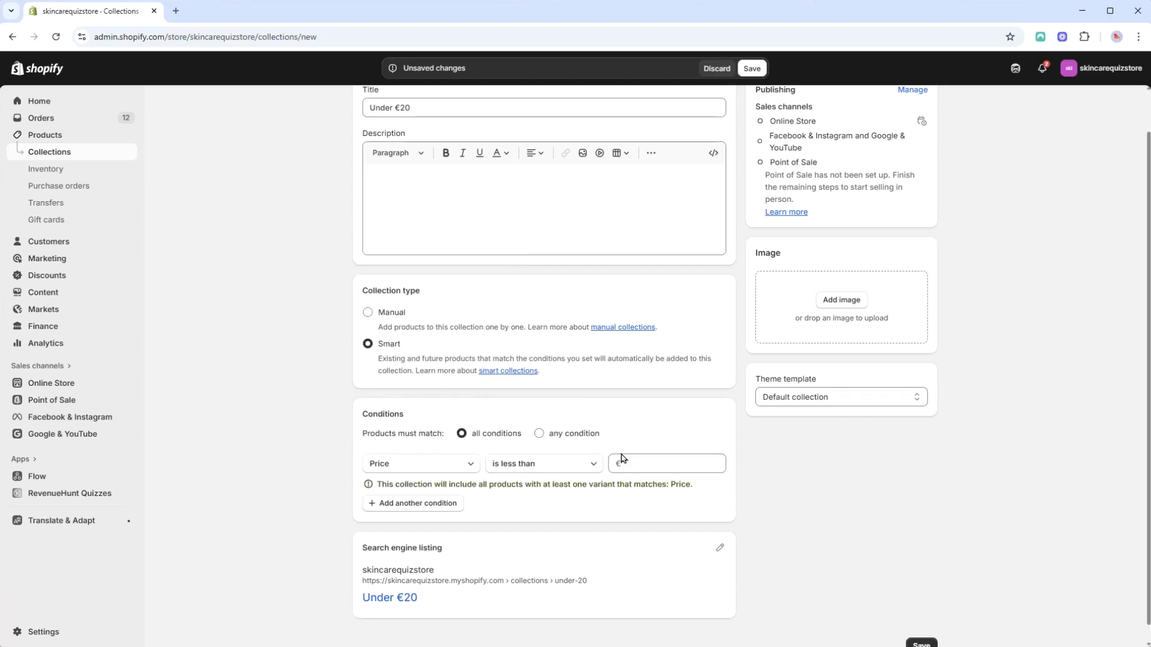
pyautogui.click(667, 465)
pyautogui.write('20')
pyautogui.scroll(1, 819, 514)
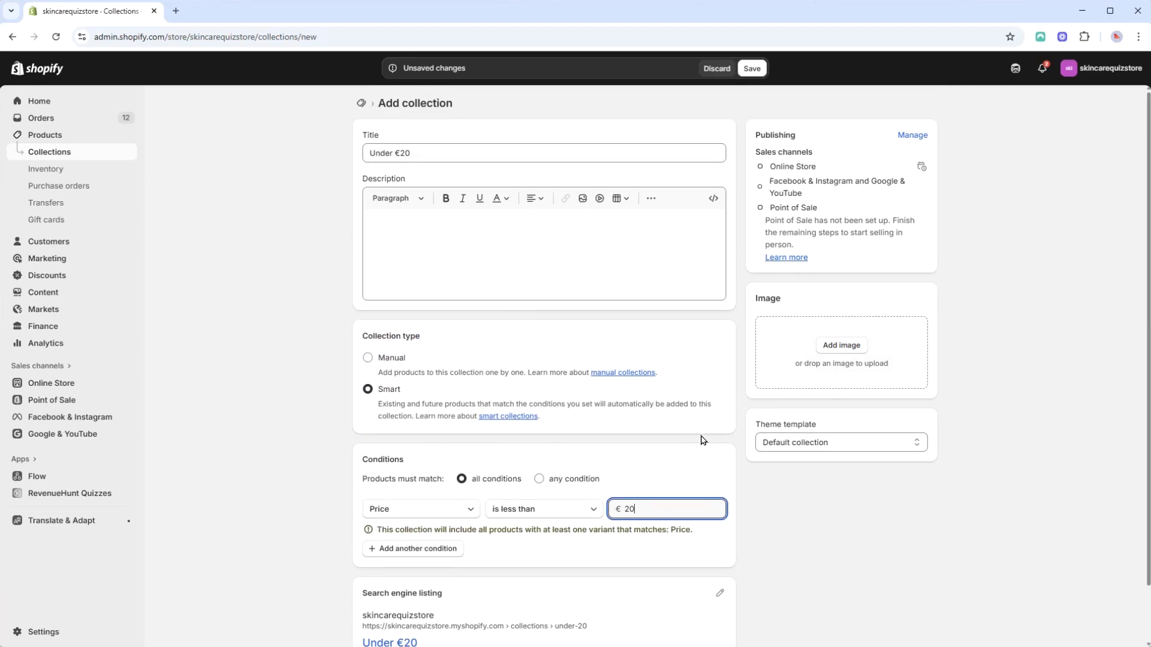
pyautogui.click(763, 68)
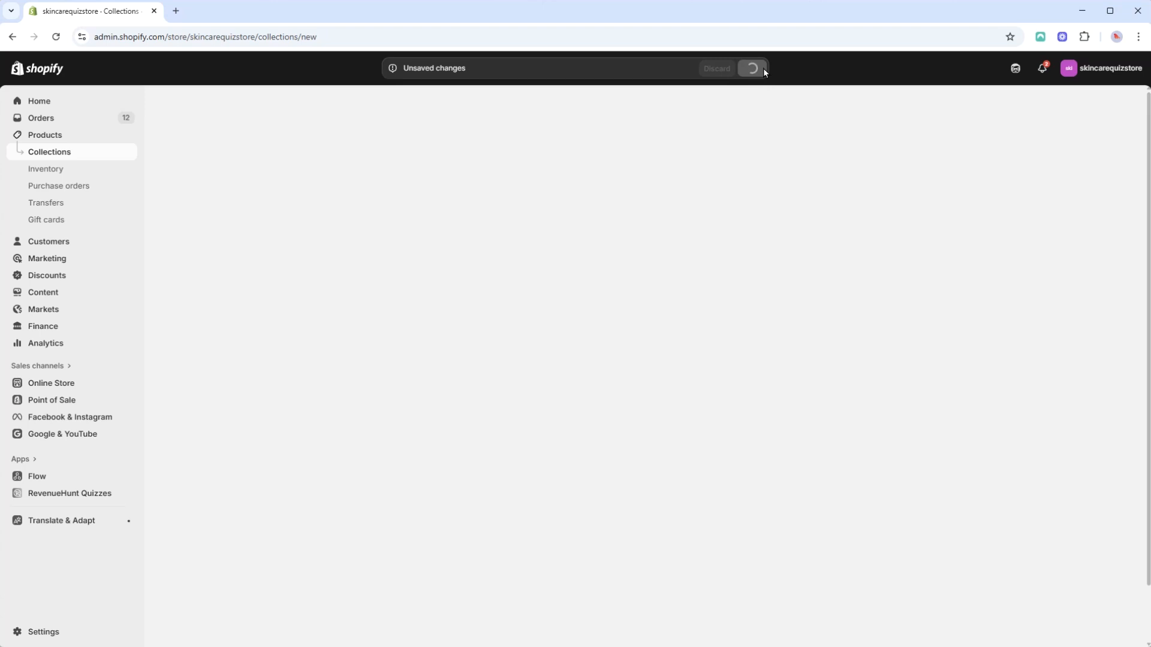
pyautogui.scroll(-3, 704, 259)
pyautogui.scroll(3, 811, 513)
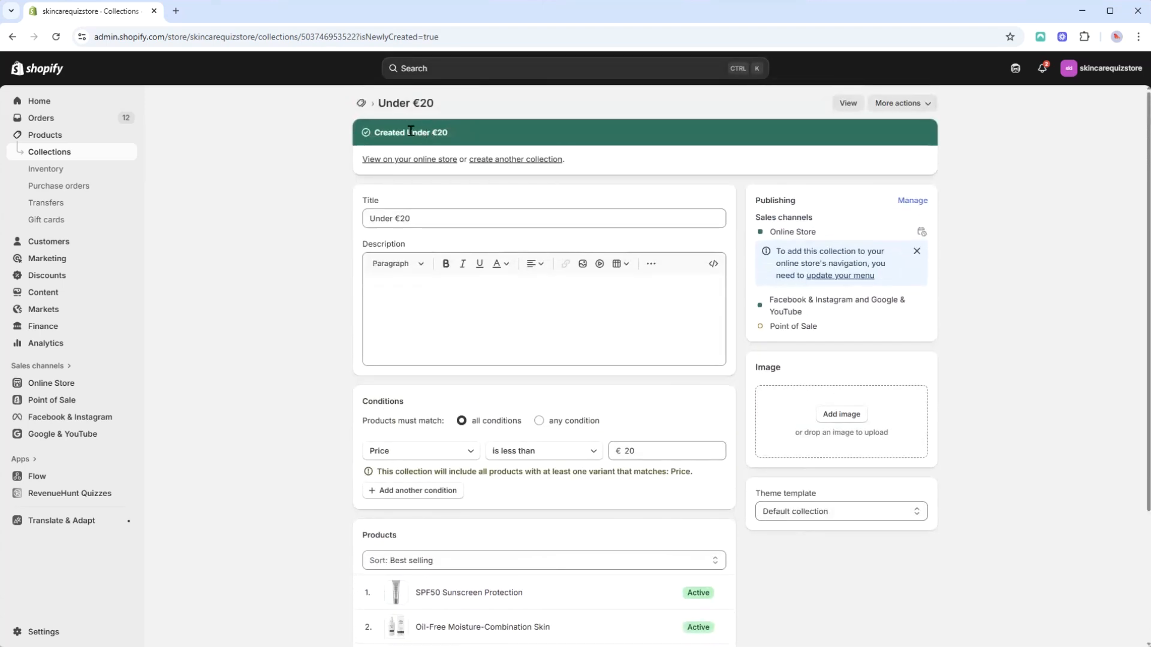
# Step: Start another collection titled €20-50 and make it a smart collection
pyautogui.click(102, 158)
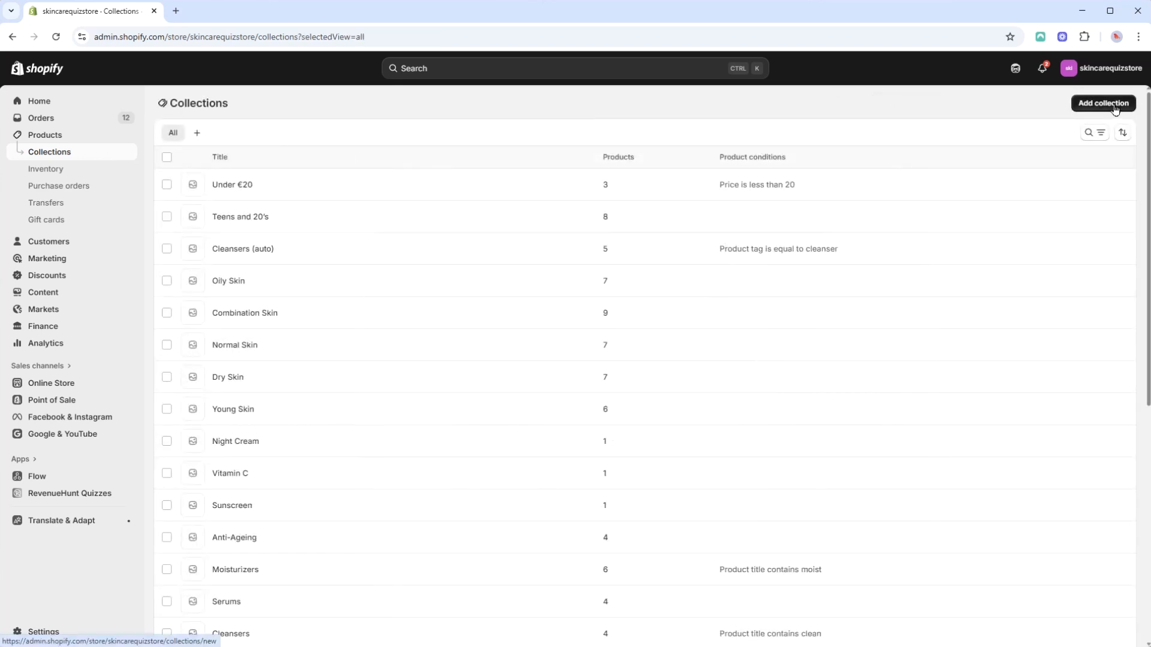
pyautogui.click(1115, 109)
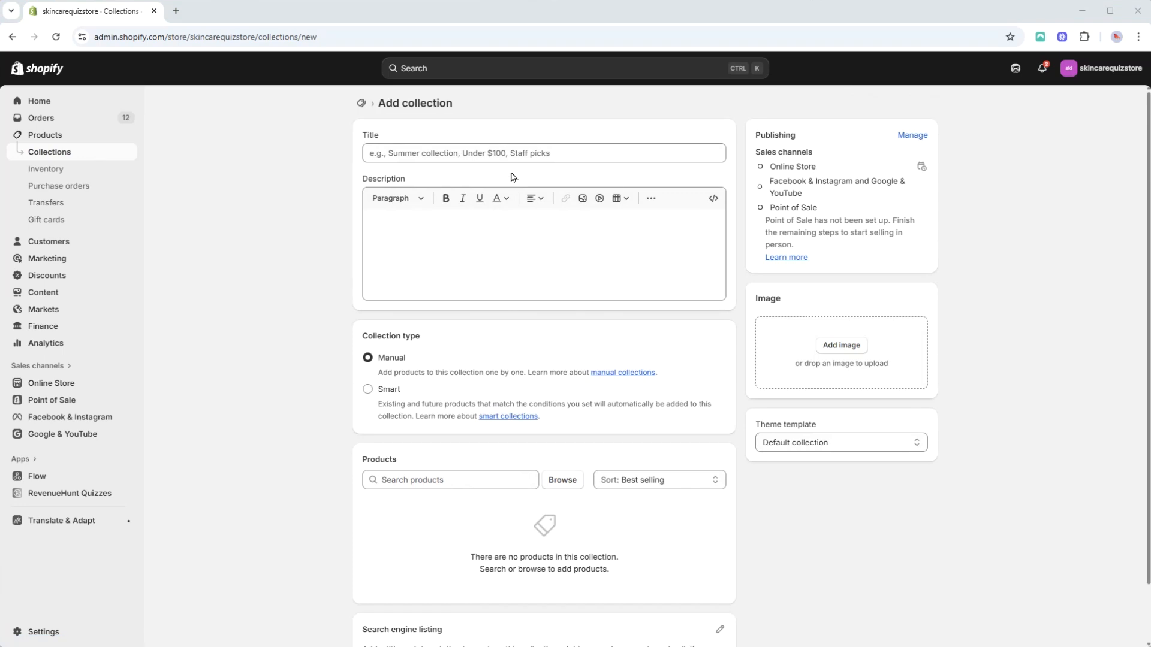
pyautogui.click(513, 153)
pyautogui.write('€20-50')
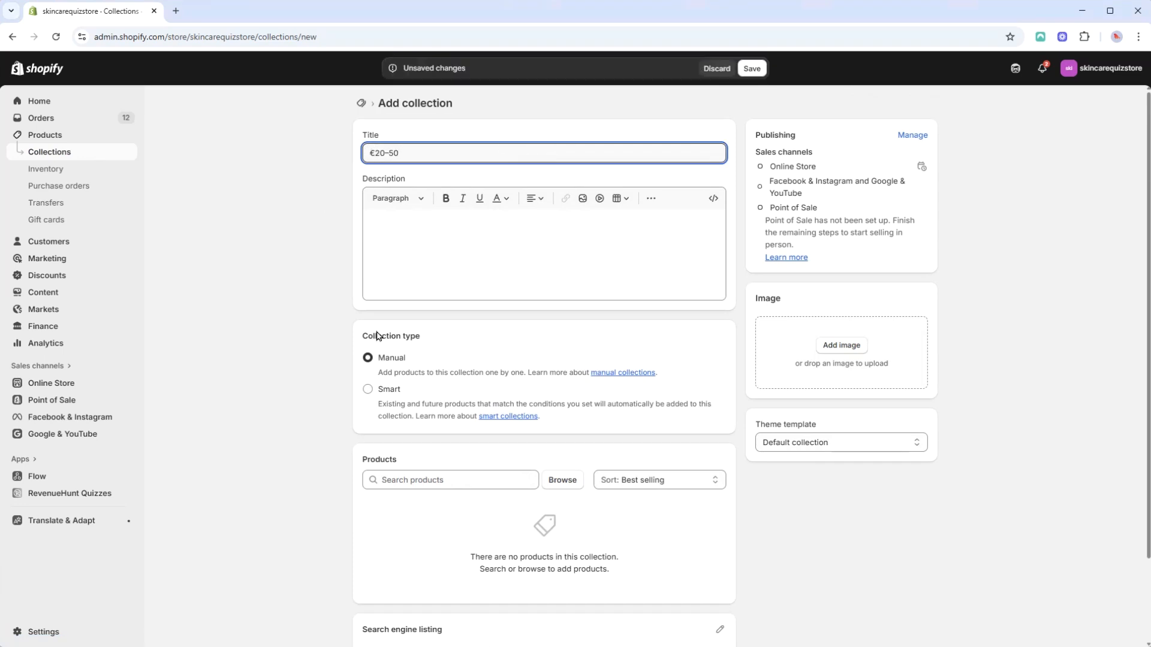
pyautogui.click(395, 397)
pyautogui.scroll(-1, 393, 540)
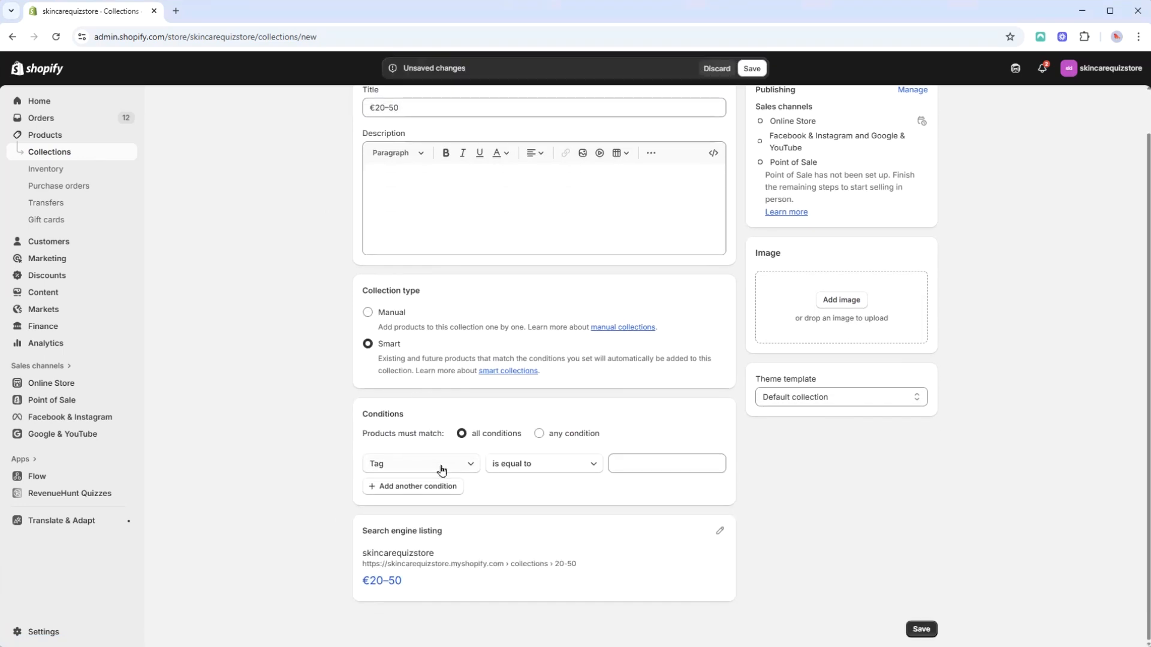
# Step: Set its first condition to Price is greater than €20
pyautogui.click(459, 469)
pyautogui.click(392, 326)
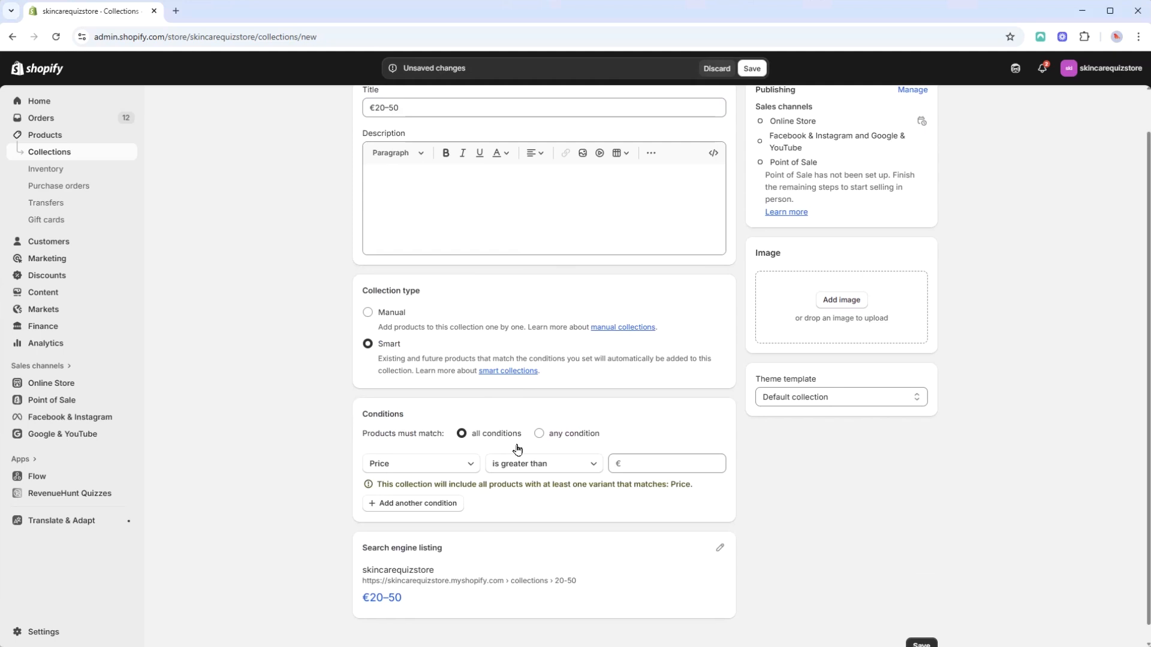
pyautogui.click(592, 465)
pyautogui.click(591, 465)
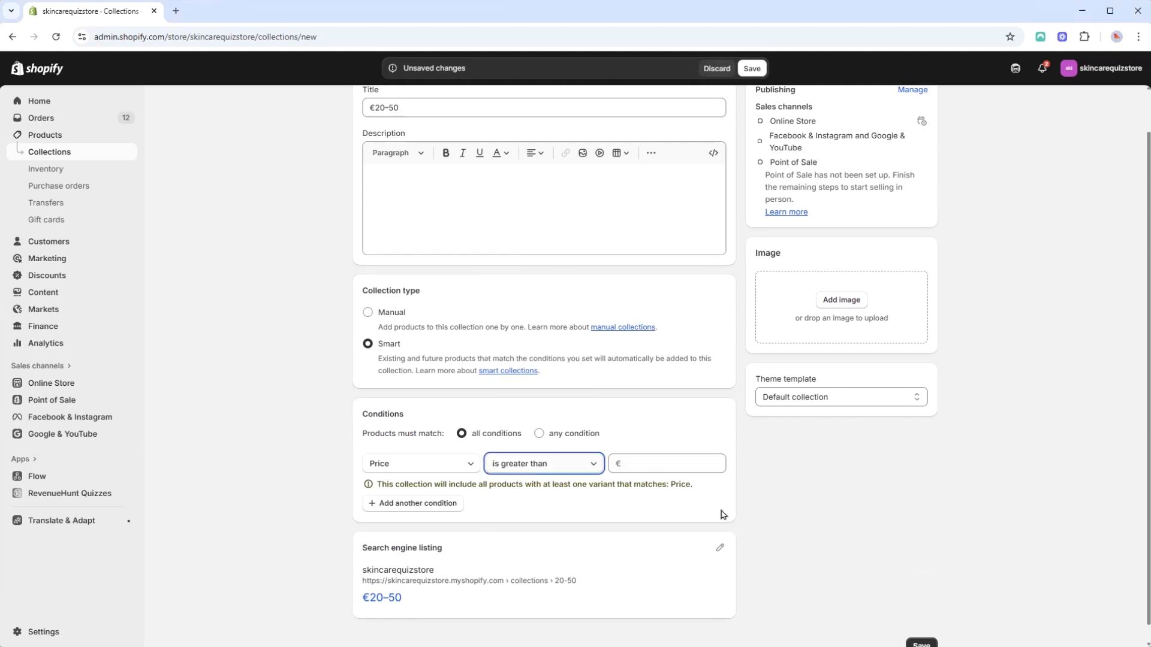
pyautogui.click(699, 467)
pyautogui.write('20')
# Step: Add a second condition Price is less than €50
pyautogui.click(430, 511)
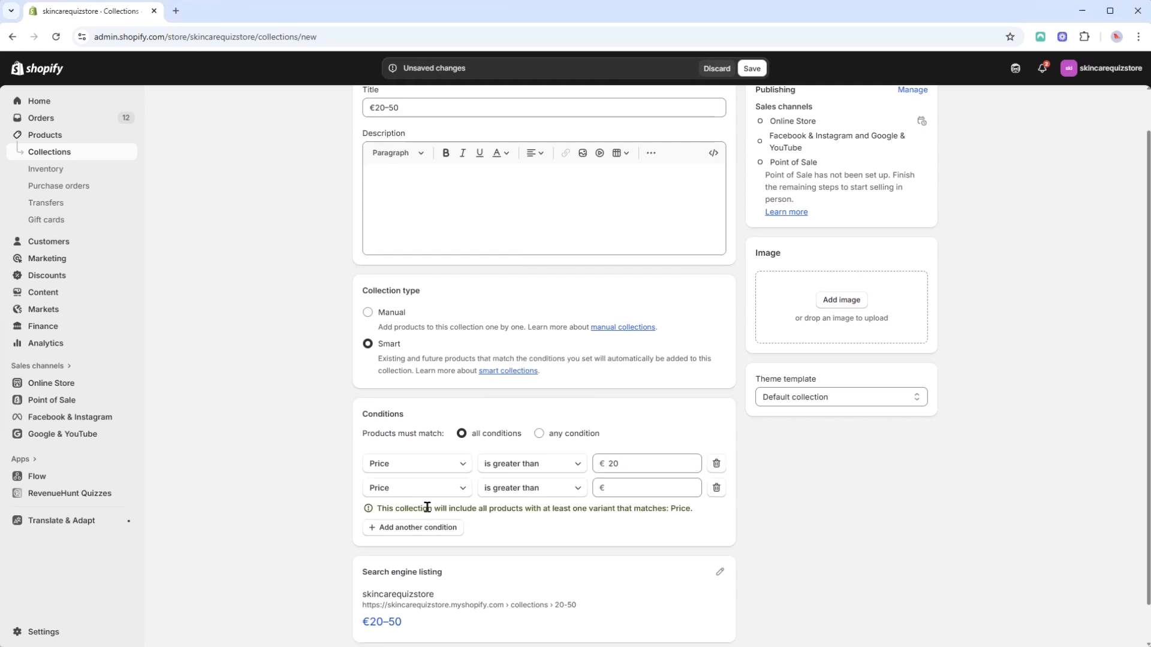
pyautogui.click(535, 494)
pyautogui.click(527, 463)
pyautogui.click(641, 493)
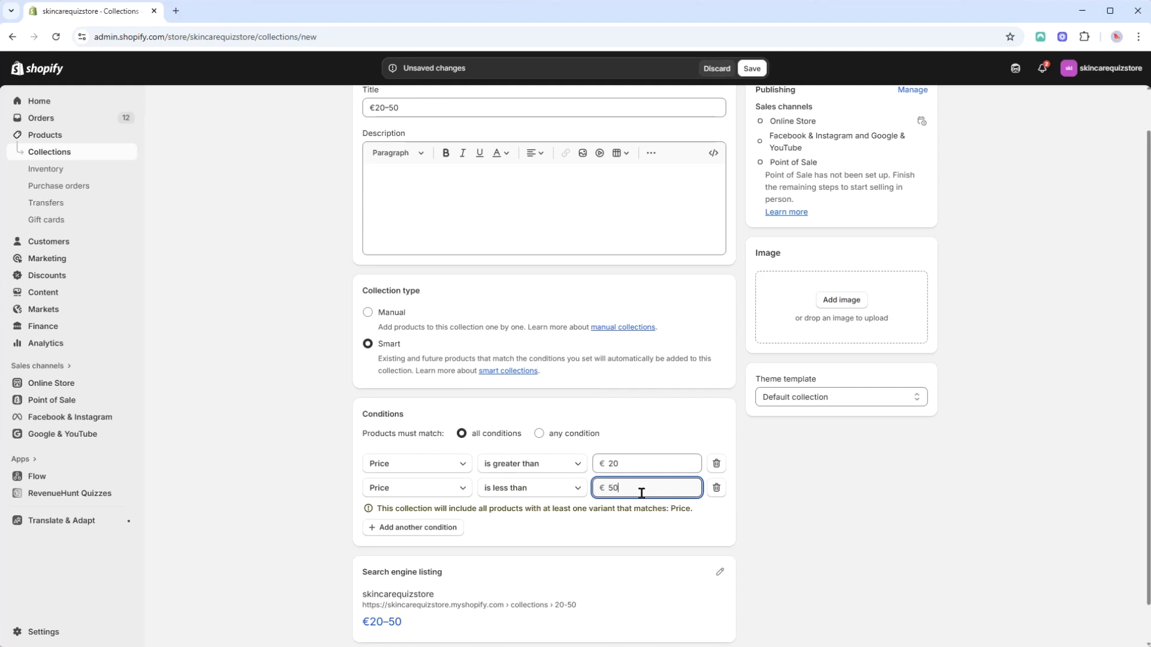
# Step: Save the €20-50 smart collection
pyautogui.scroll(-1, 693, 432)
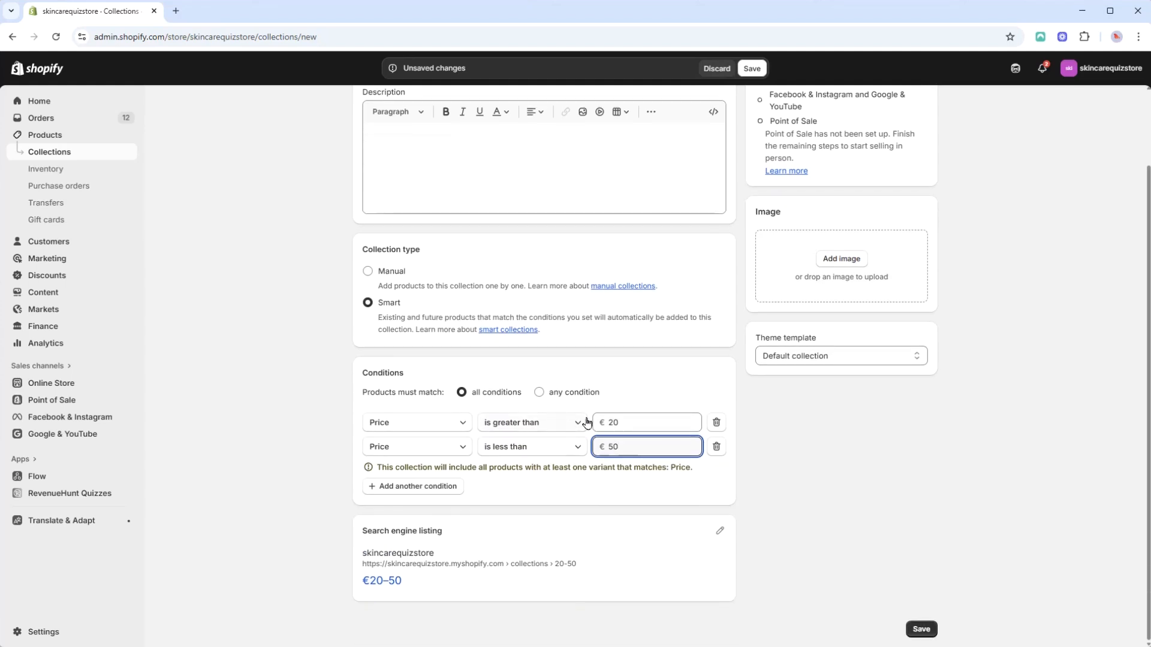
pyautogui.scroll(2, 718, 160)
pyautogui.click(751, 69)
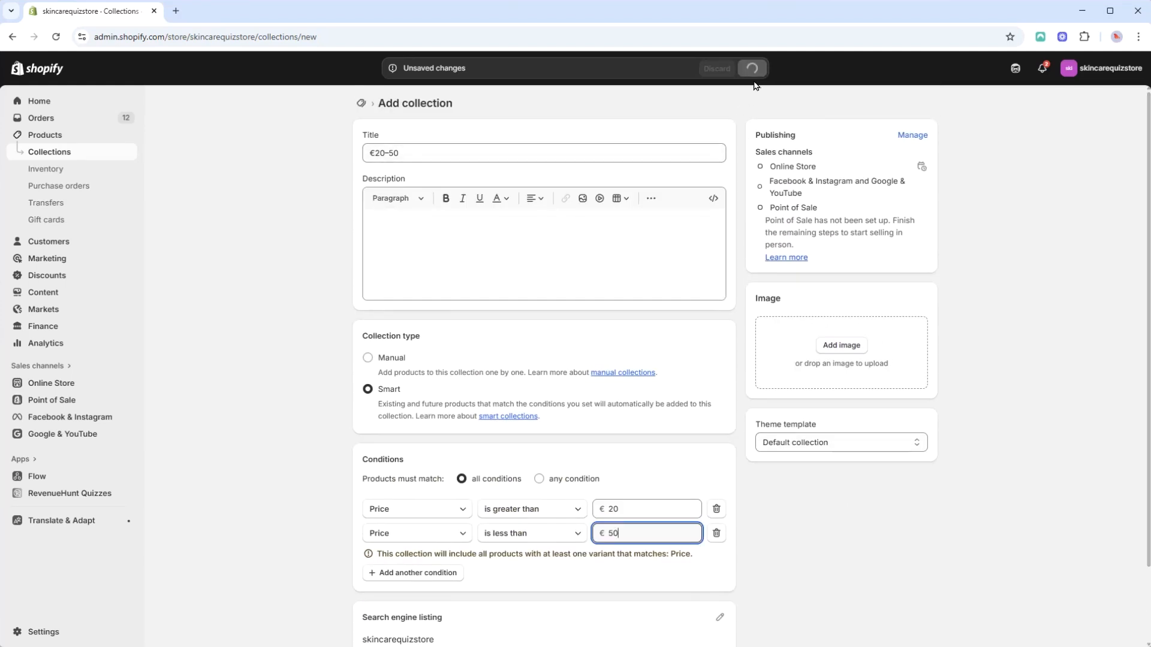
pyautogui.scroll(-6, 724, 440)
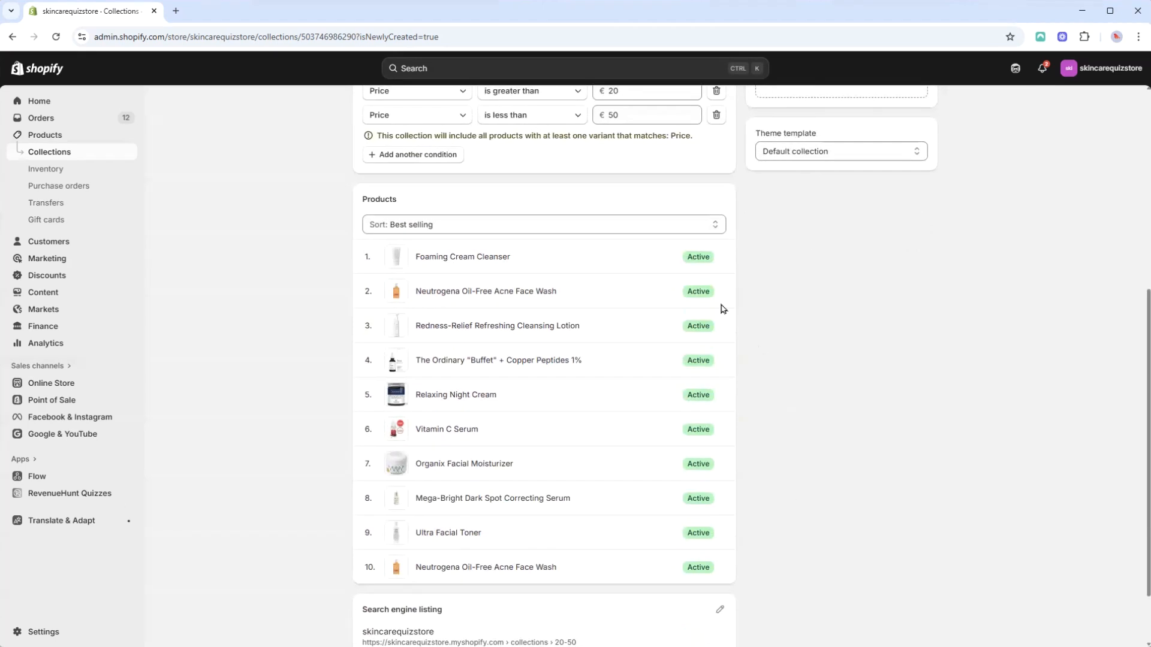
pyautogui.scroll(6, 564, 419)
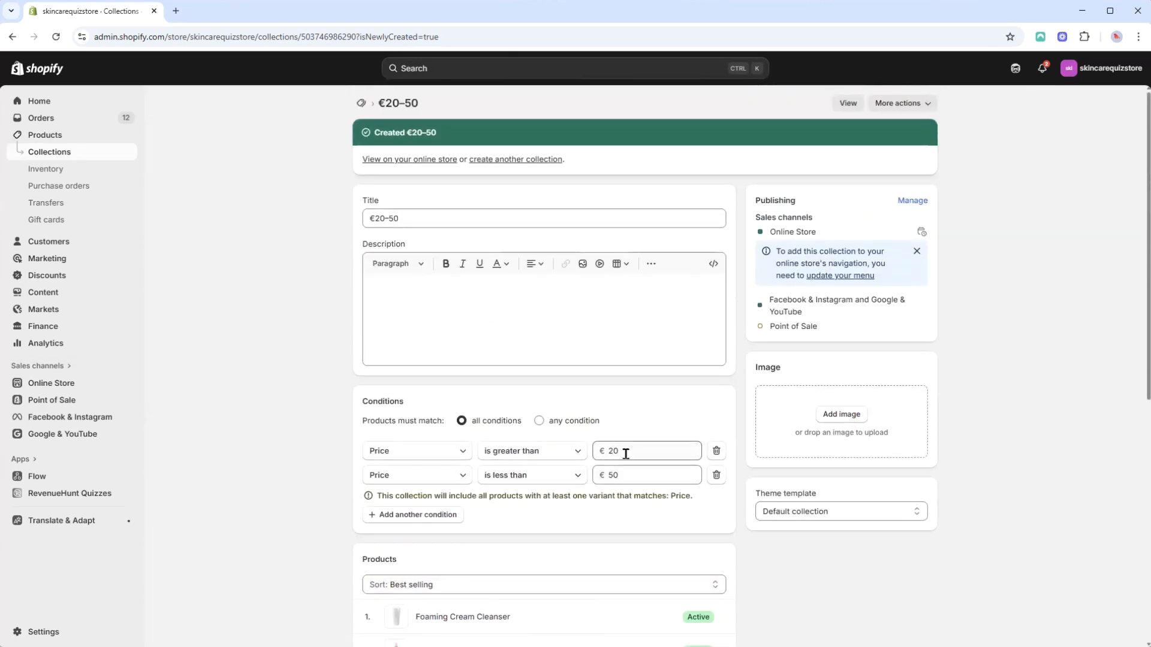
# Step: Create another collection titled Over €50 and make it a smart collection
pyautogui.click(94, 155)
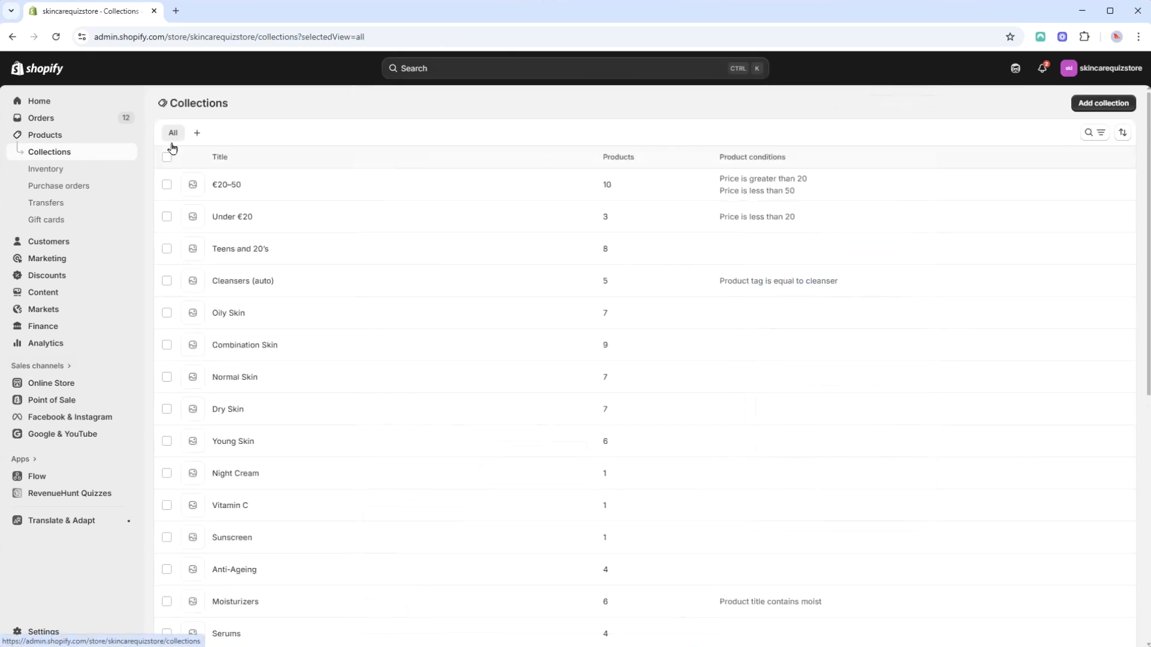
pyautogui.click(1105, 105)
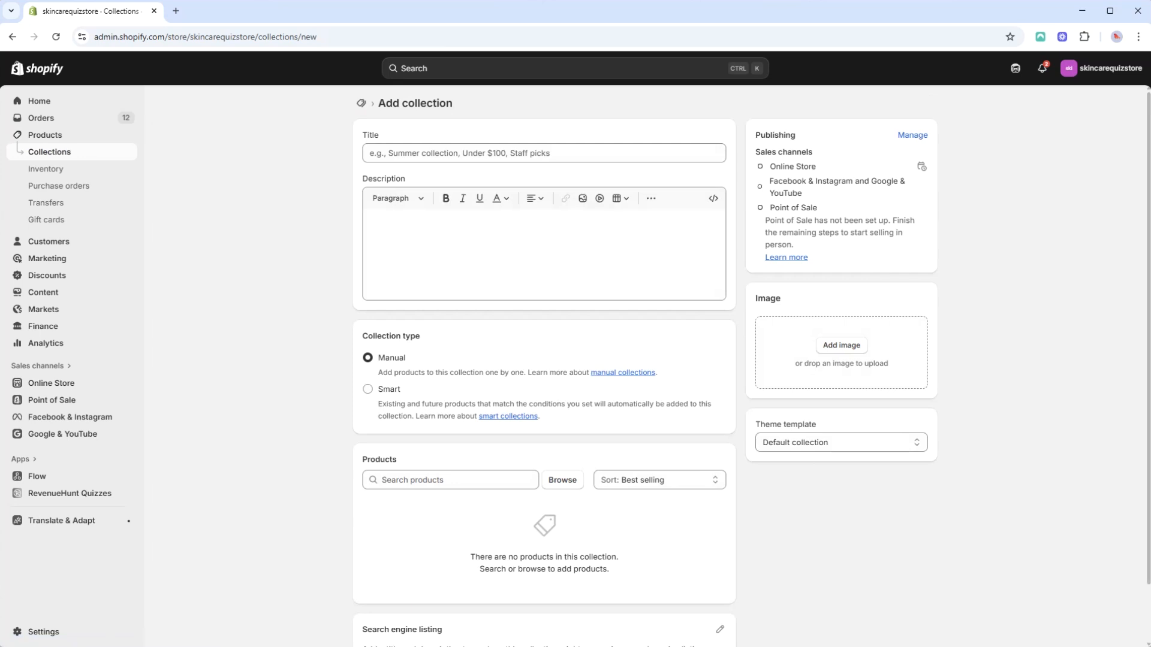
pyautogui.click(465, 151)
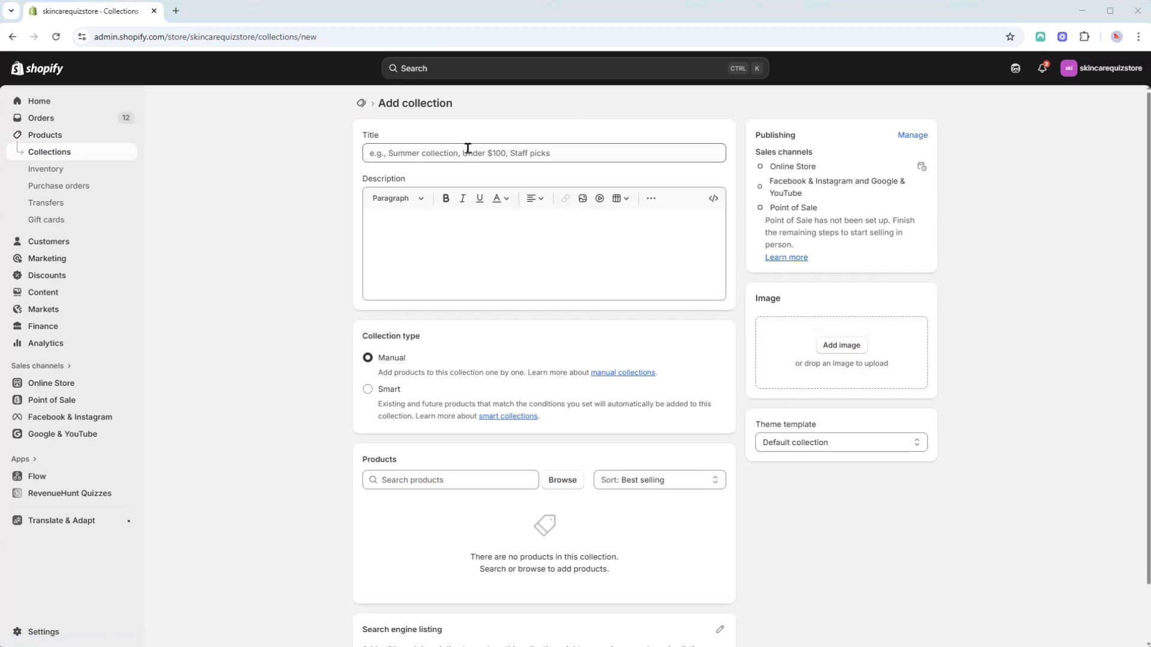
pyautogui.write('Over €50')
pyautogui.click(384, 390)
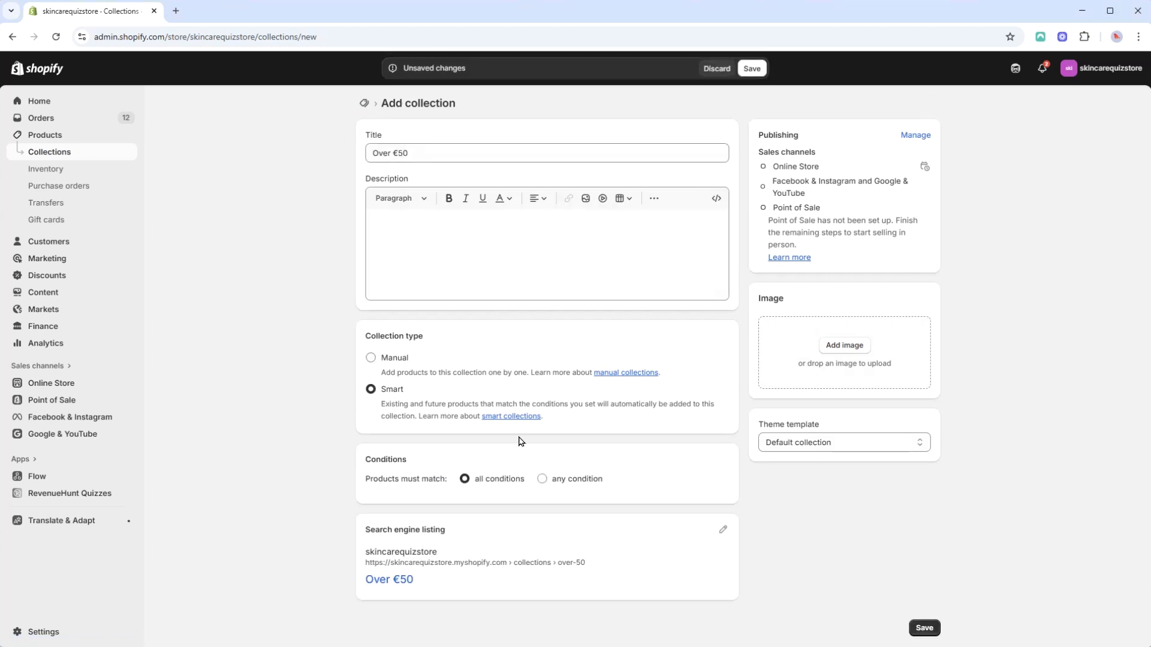
# Step: Set its condition to Price is greater than €50
pyautogui.scroll(-1, 506, 431)
pyautogui.click(465, 464)
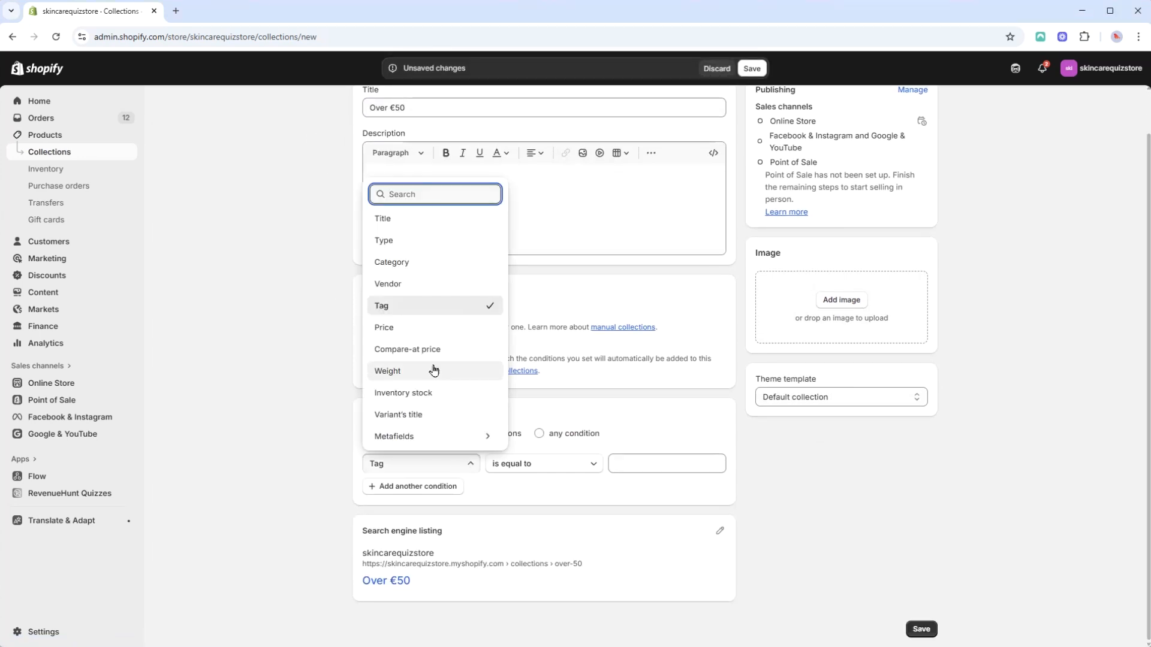
pyautogui.click(429, 326)
pyautogui.click(542, 466)
pyautogui.click(661, 470)
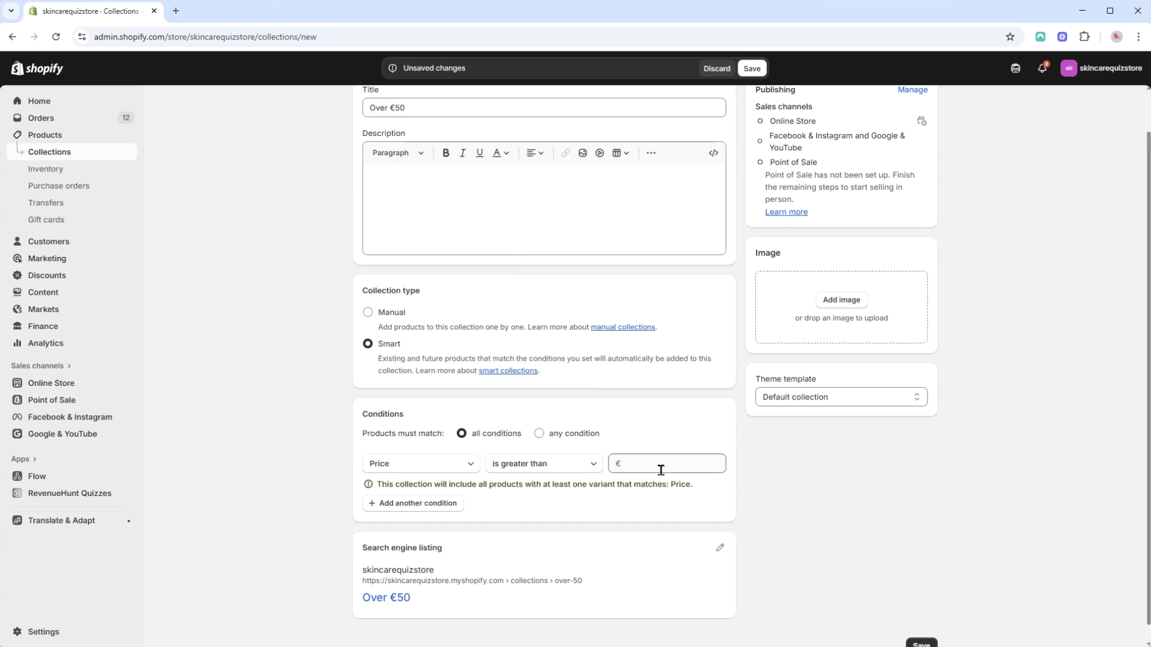
pyautogui.click(660, 470)
pyautogui.write('50')
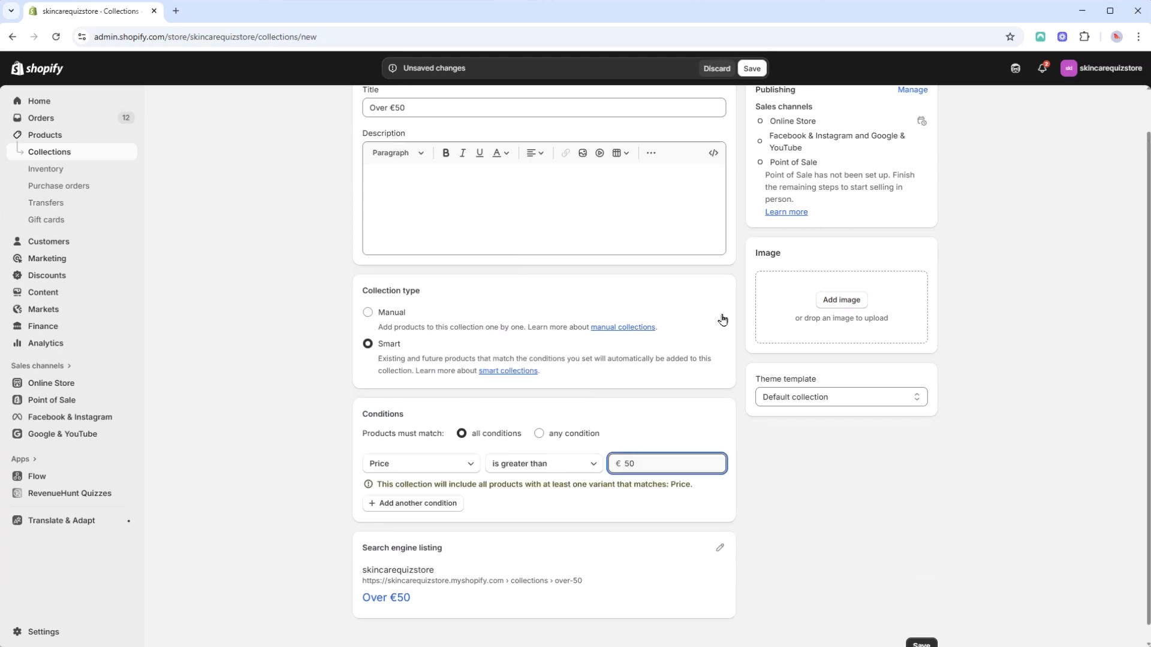
# Step: Save the Over €50 collection
pyautogui.scroll(1, 723, 319)
pyautogui.click(750, 68)
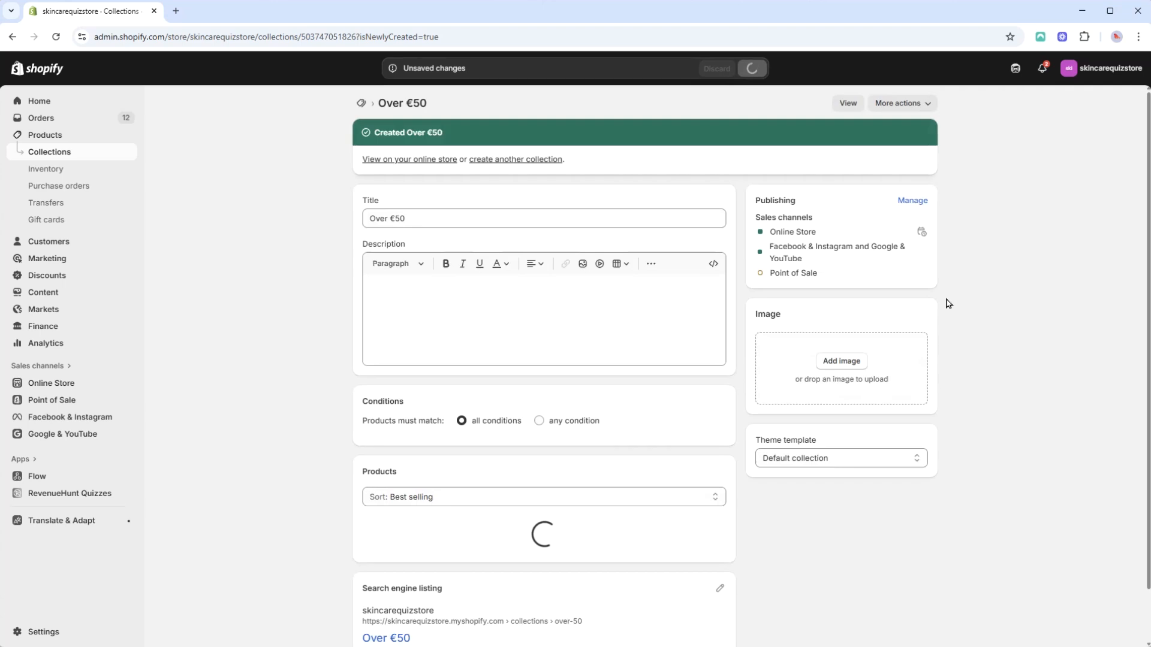
pyautogui.scroll(-5, 976, 290)
pyautogui.scroll(4, 919, 454)
pyautogui.scroll(2, 919, 454)
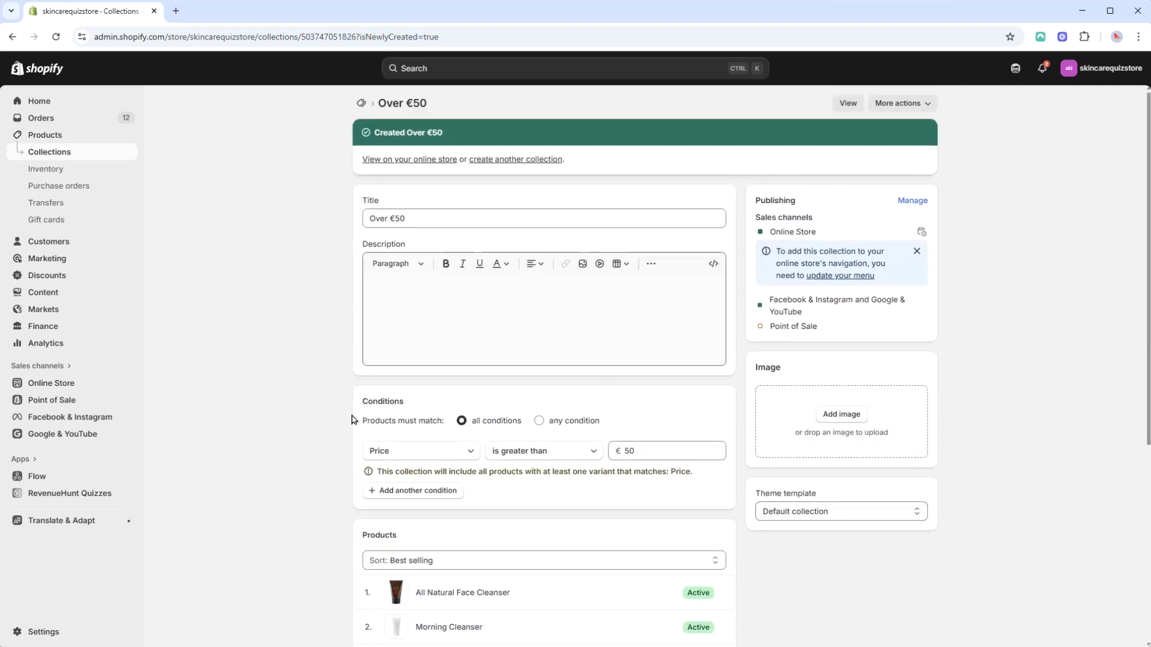
# Step: Select the three price collections in the collections list to check their conditions
pyautogui.click(71, 155)
pyautogui.scroll(-1, 188, 260)
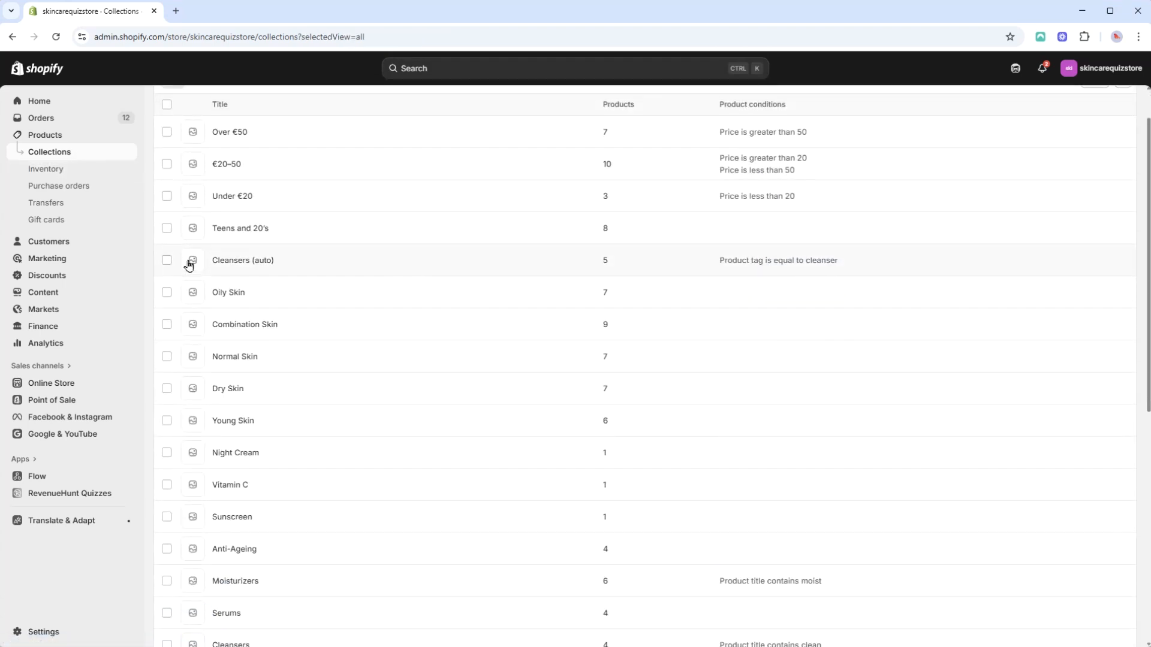
pyautogui.scroll(1, 167, 252)
pyautogui.click(167, 248)
pyautogui.click(167, 216)
pyautogui.click(167, 186)
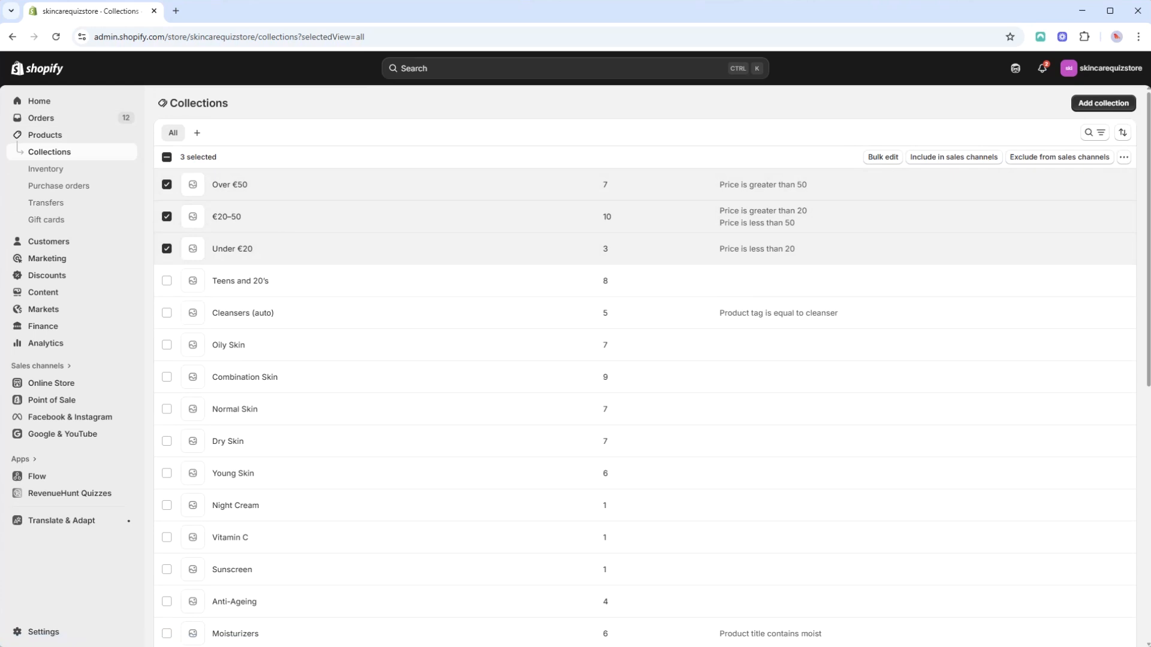
# Step: Open the Skincare Quiz in RevenueHunt Quizzes and select the Under €20 choice of the price range question
pyautogui.click(91, 501)
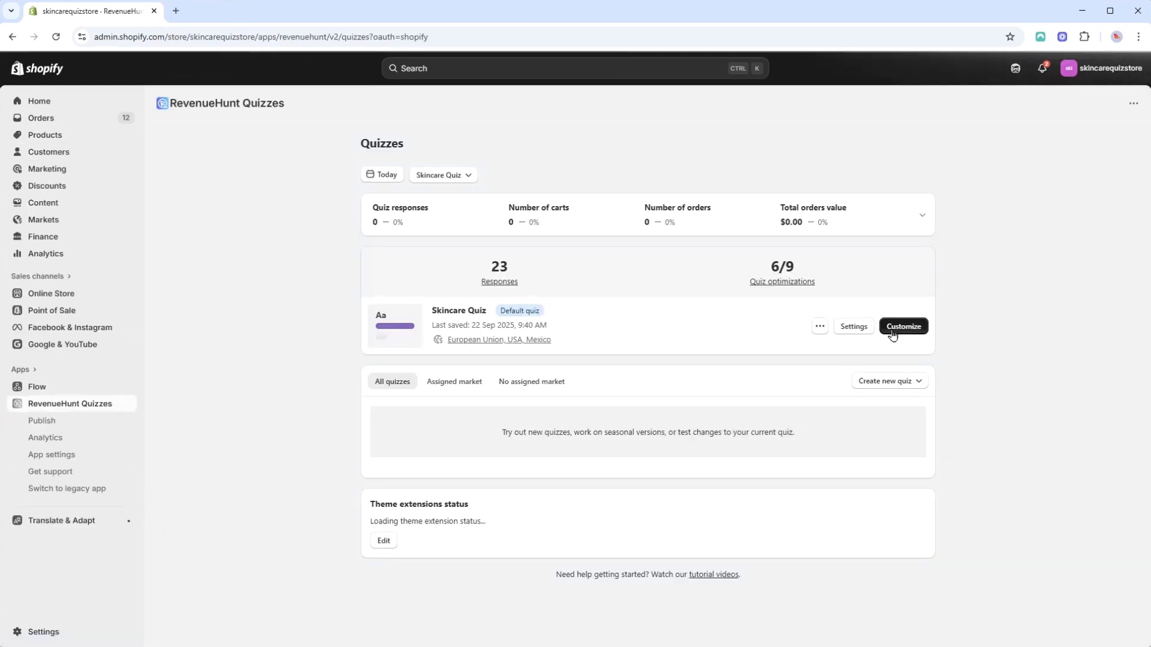
pyautogui.click(903, 327)
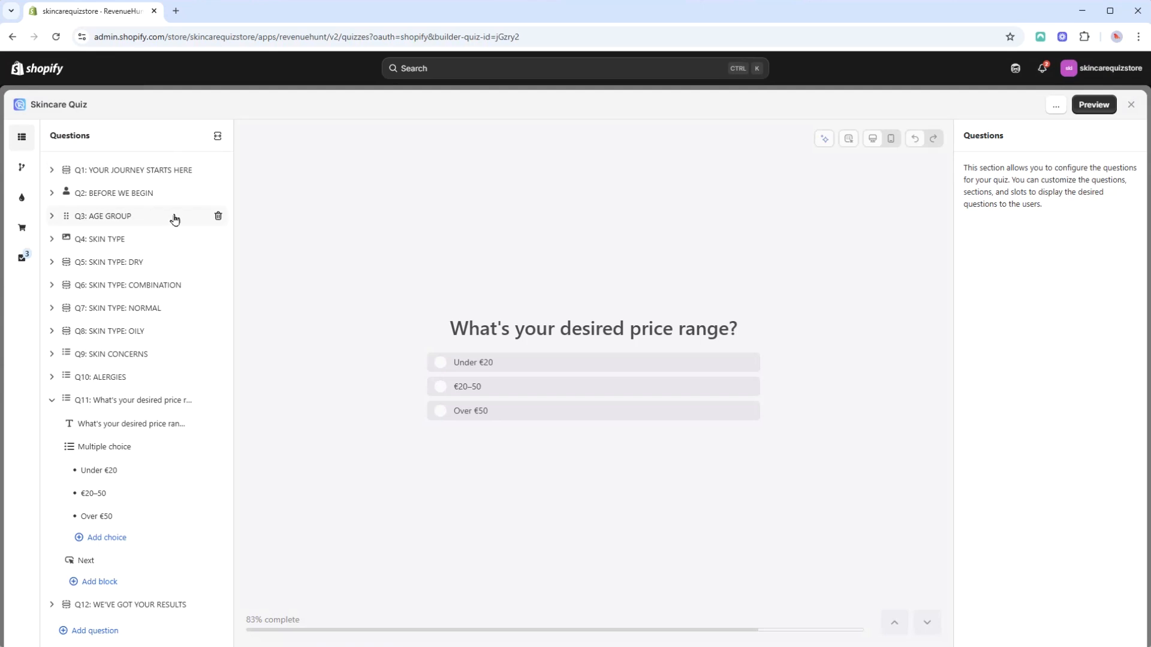
pyautogui.click(129, 400)
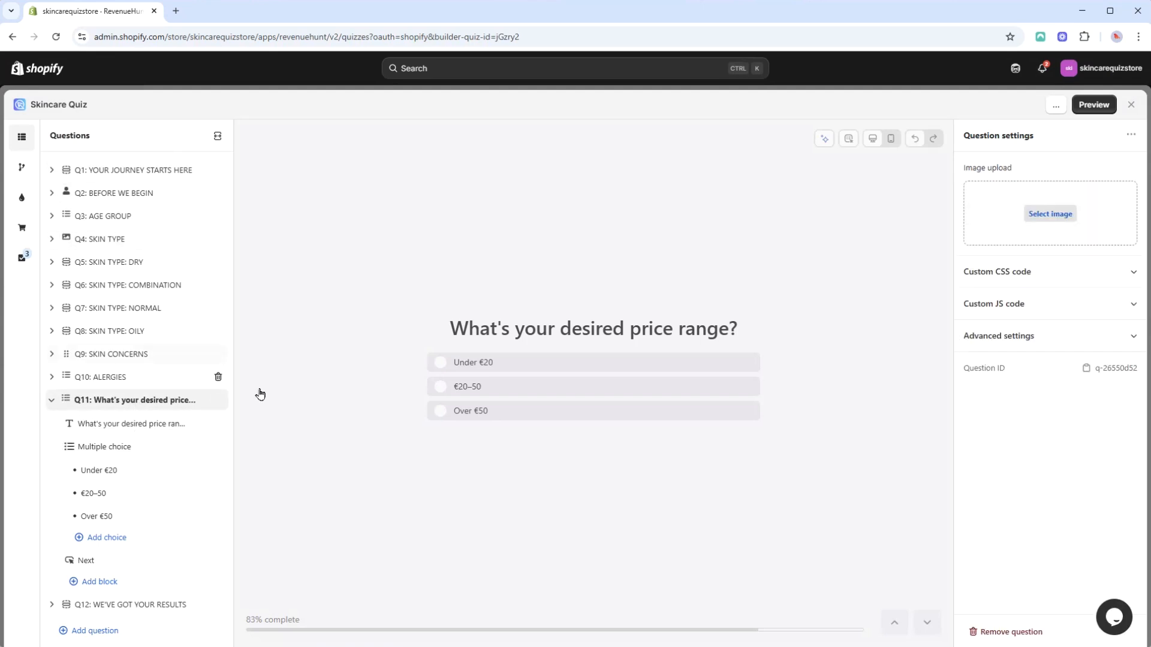
pyautogui.click(545, 363)
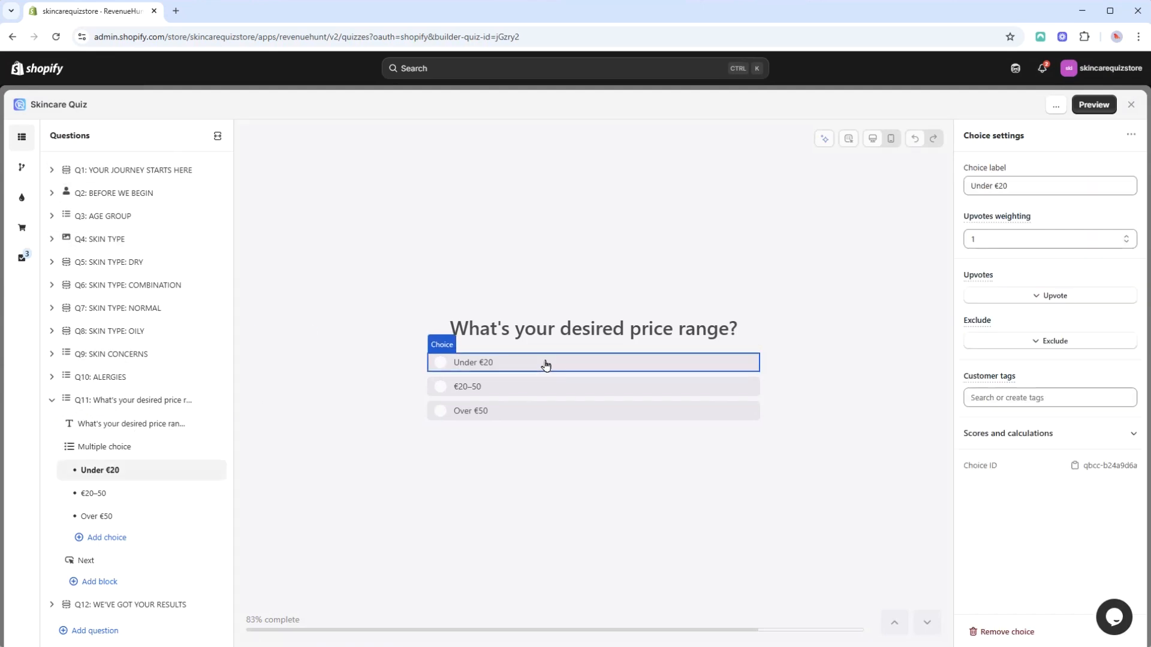
pyautogui.click(219, 138)
pyautogui.scroll(-10, 575, 353)
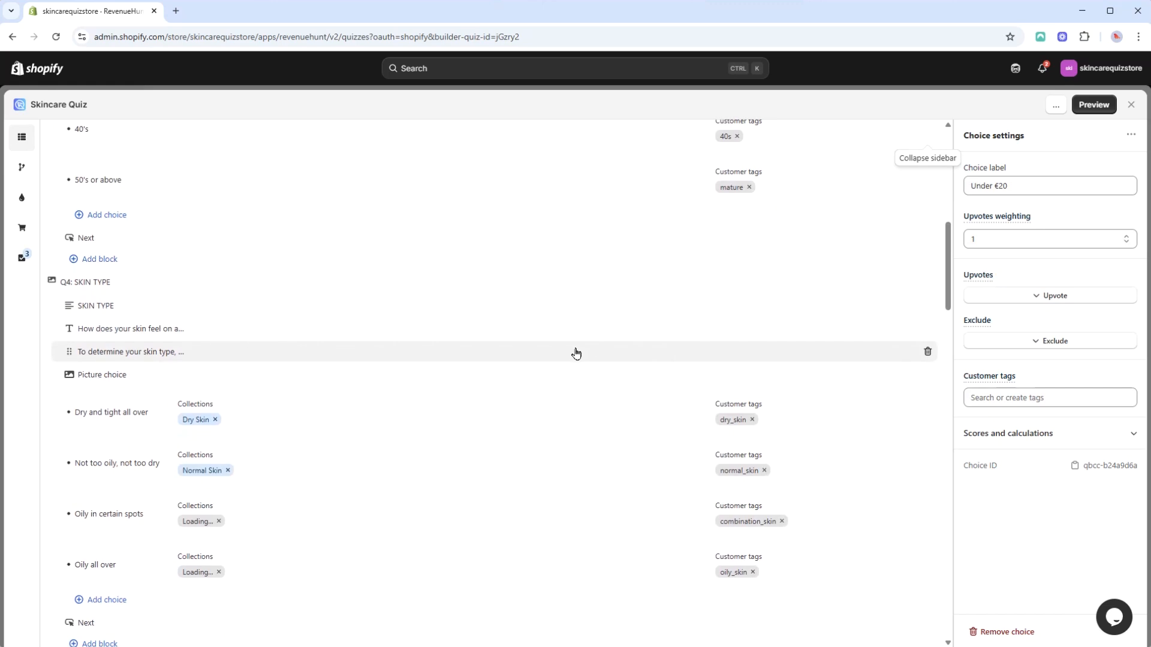
pyautogui.scroll(-20, 576, 353)
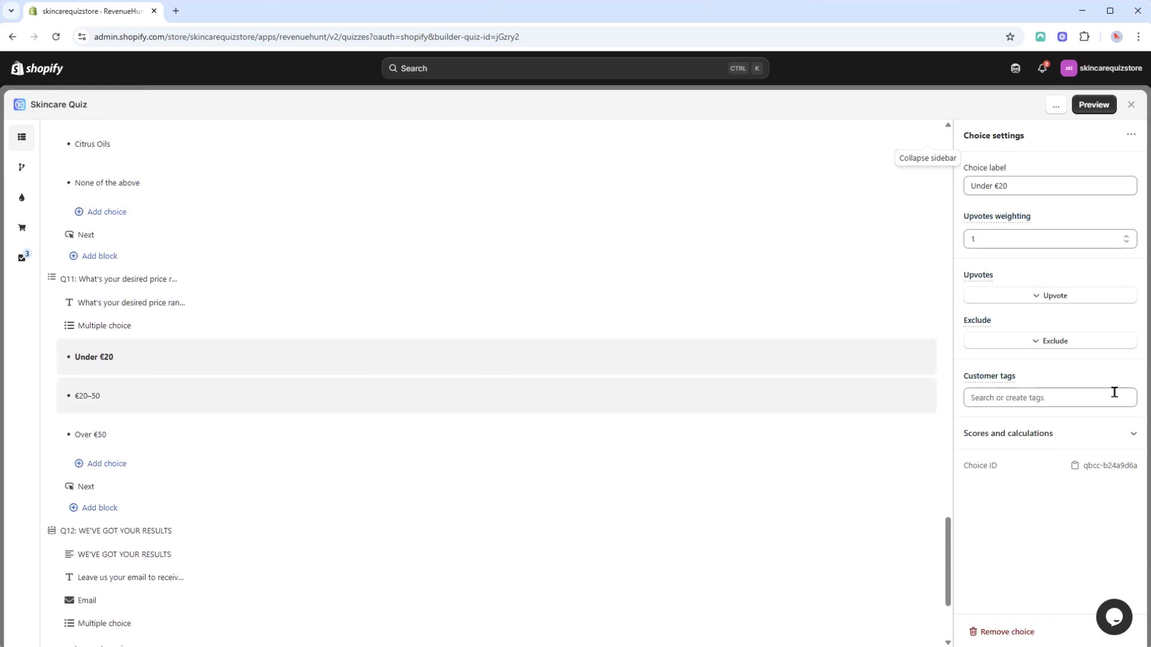
# Step: Upvote the Under €20 collection for the Under €20 choice
pyautogui.click(1069, 301)
pyautogui.click(1021, 366)
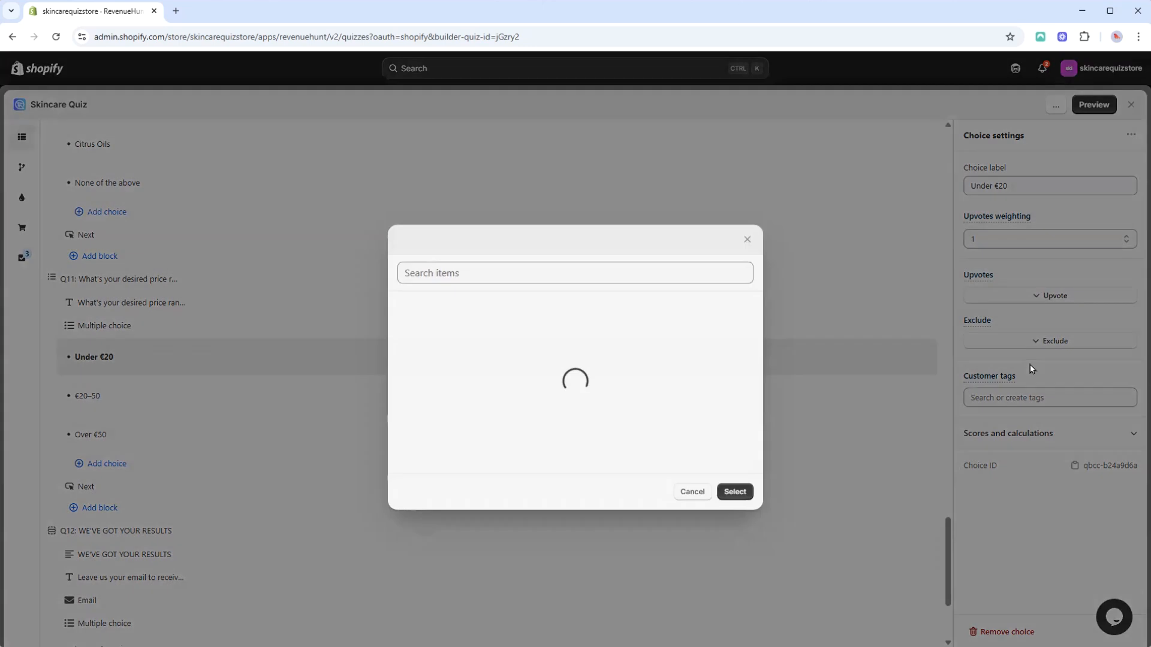
pyautogui.scroll(-7, 559, 266)
pyautogui.scroll(-5, 561, 267)
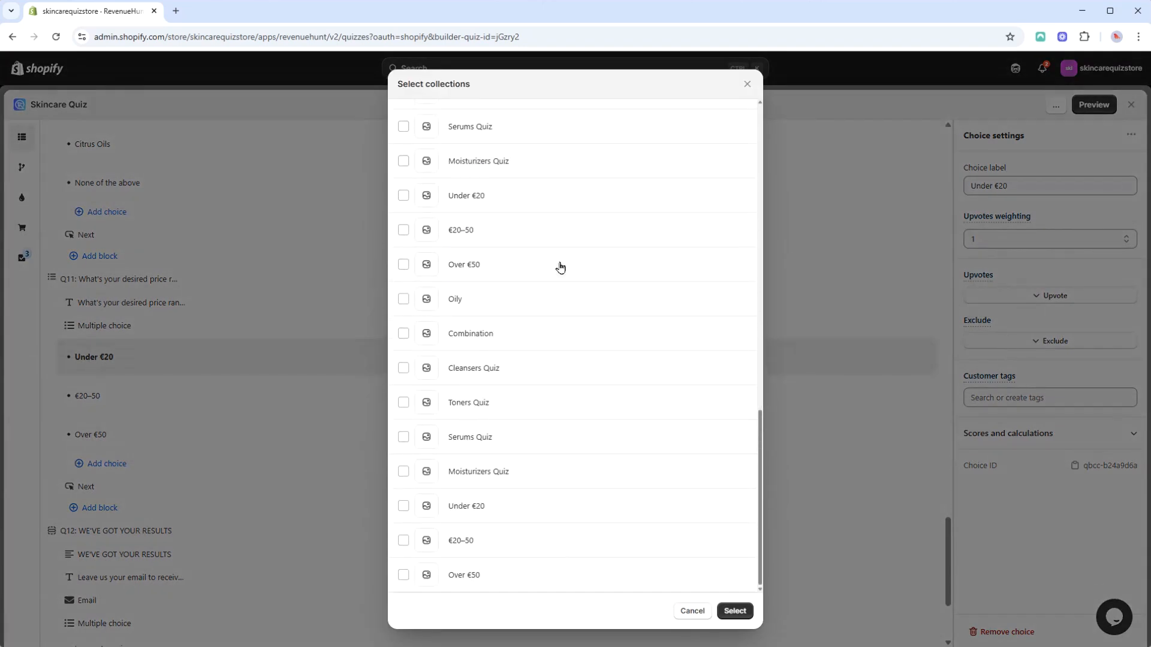
pyautogui.click(405, 197)
pyautogui.click(735, 611)
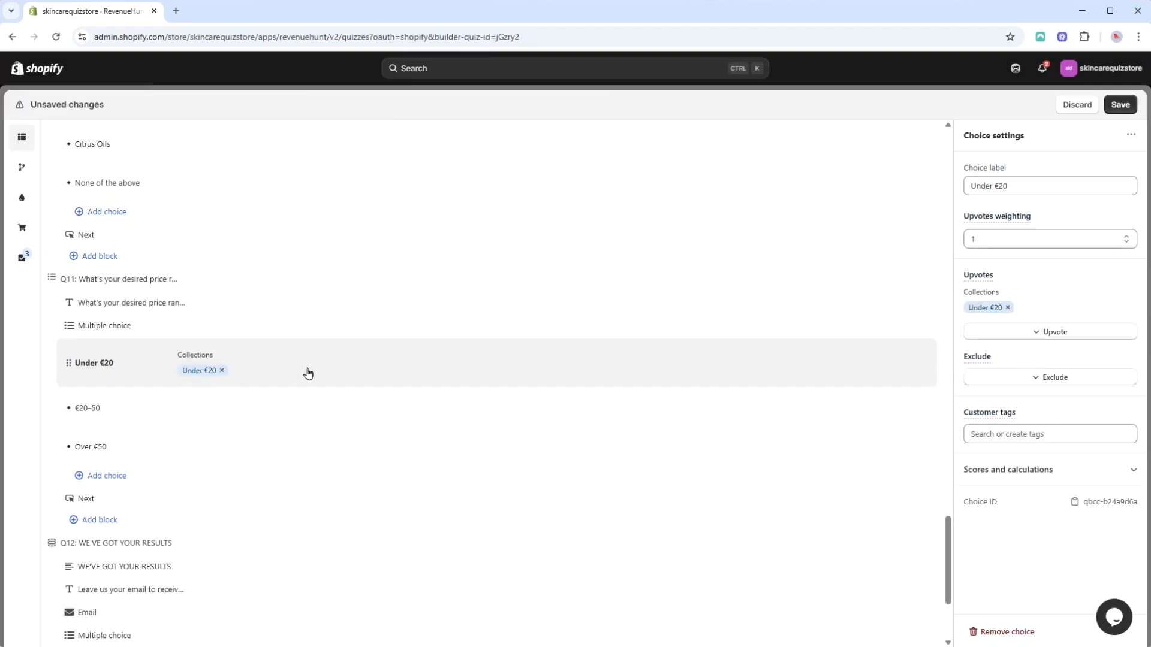
# Step: Exclude the €20-50 and Over €50 collections for the Under €20 choice
pyautogui.click(1037, 379)
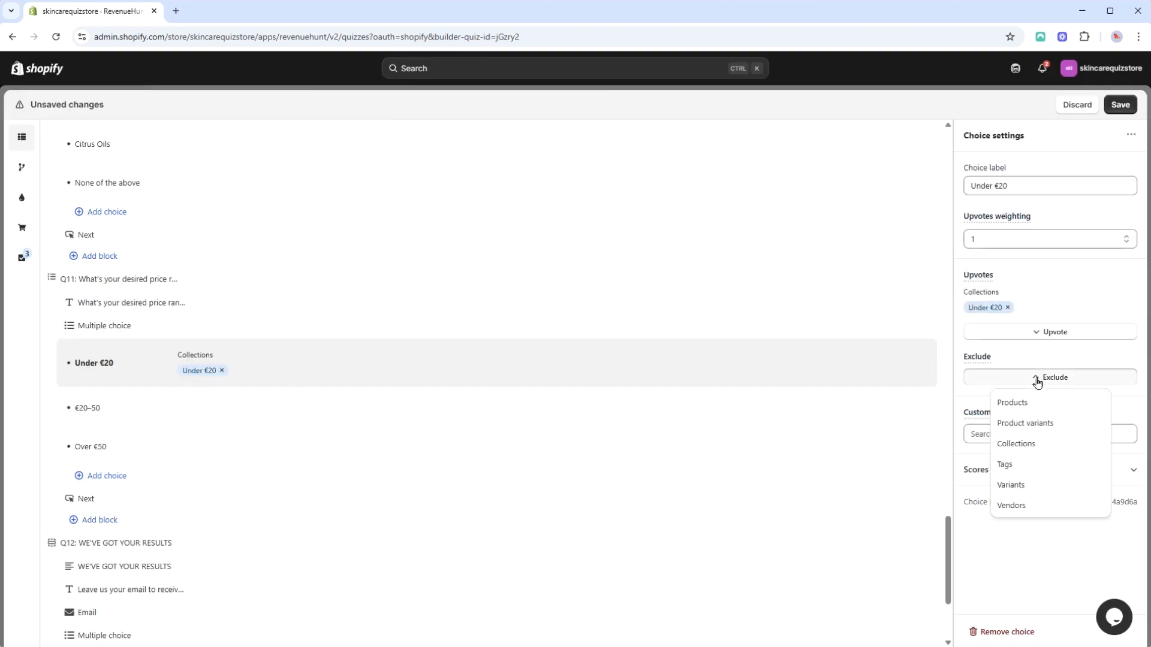
pyautogui.click(1029, 450)
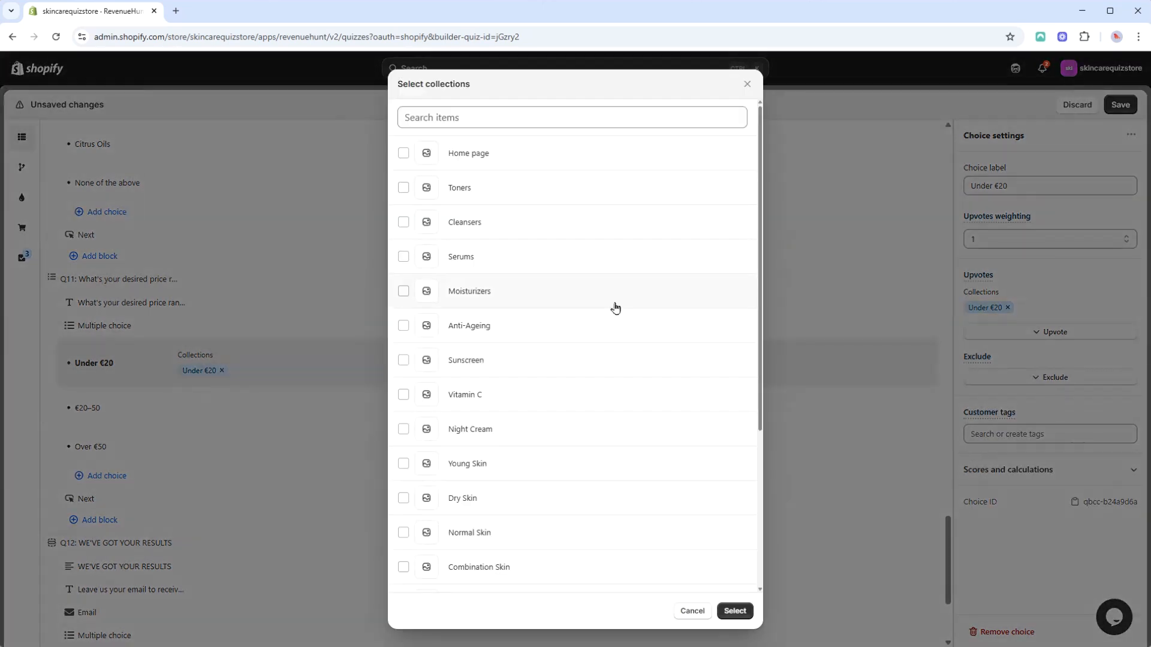
pyautogui.scroll(-5, 614, 308)
pyautogui.scroll(-10, 617, 318)
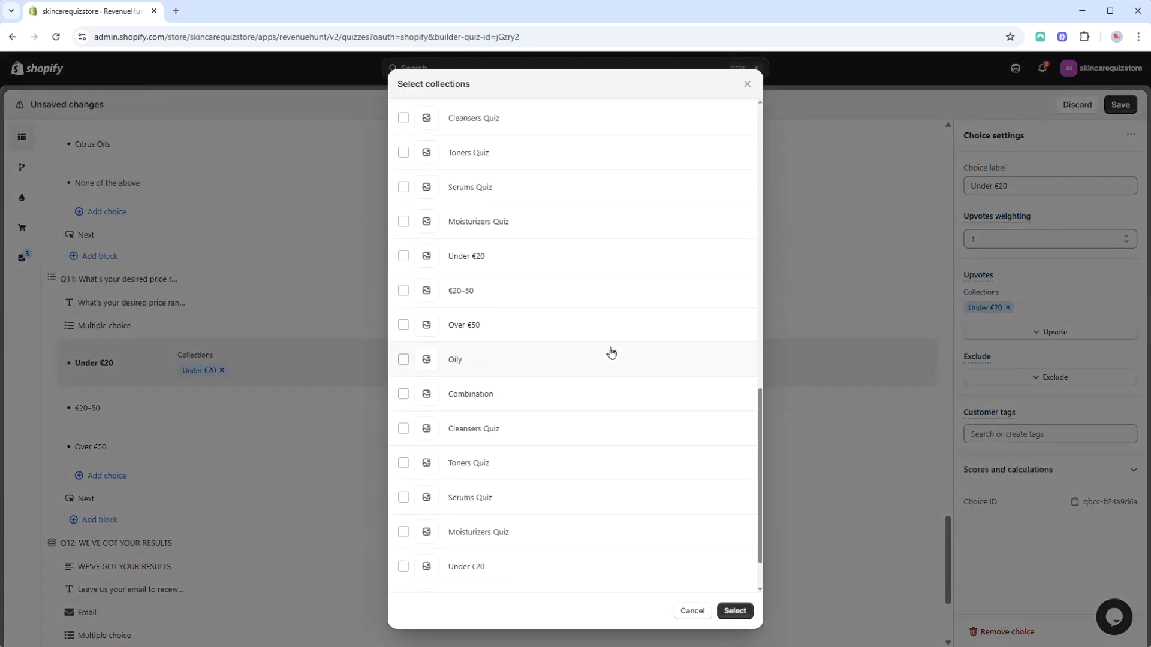
pyautogui.click(404, 292)
pyautogui.click(403, 324)
pyautogui.click(734, 611)
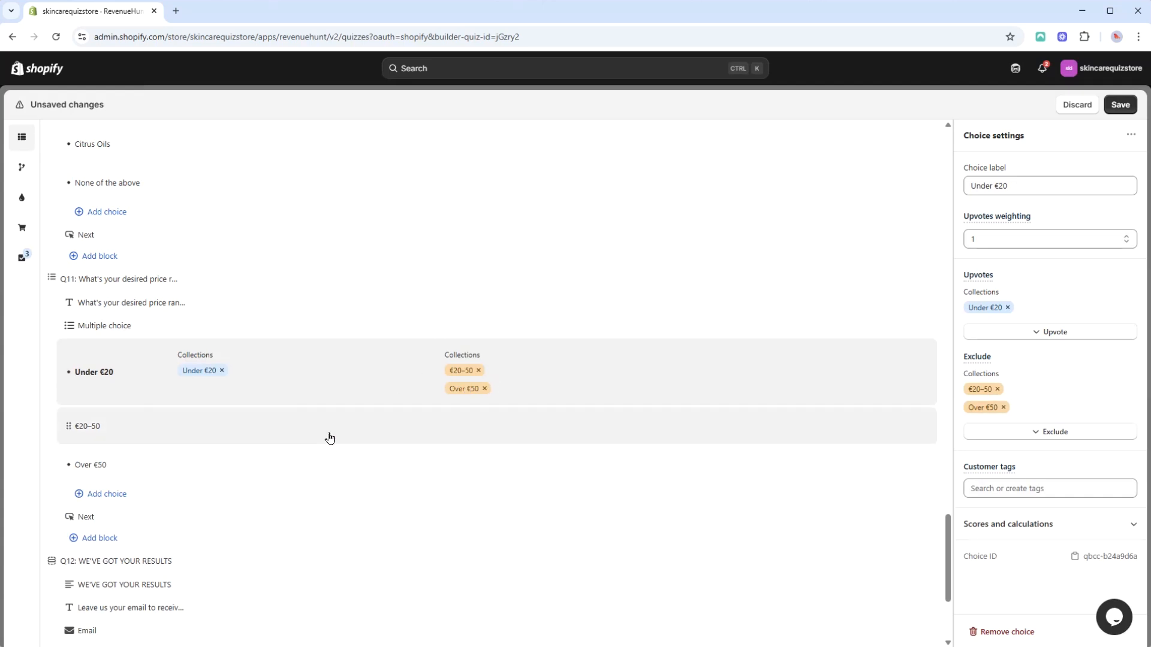
# Step: Upvote the €20-50 collection for the €20-50 choice
pyautogui.click(329, 438)
pyautogui.scroll(-1, 318, 456)
pyautogui.click(1085, 301)
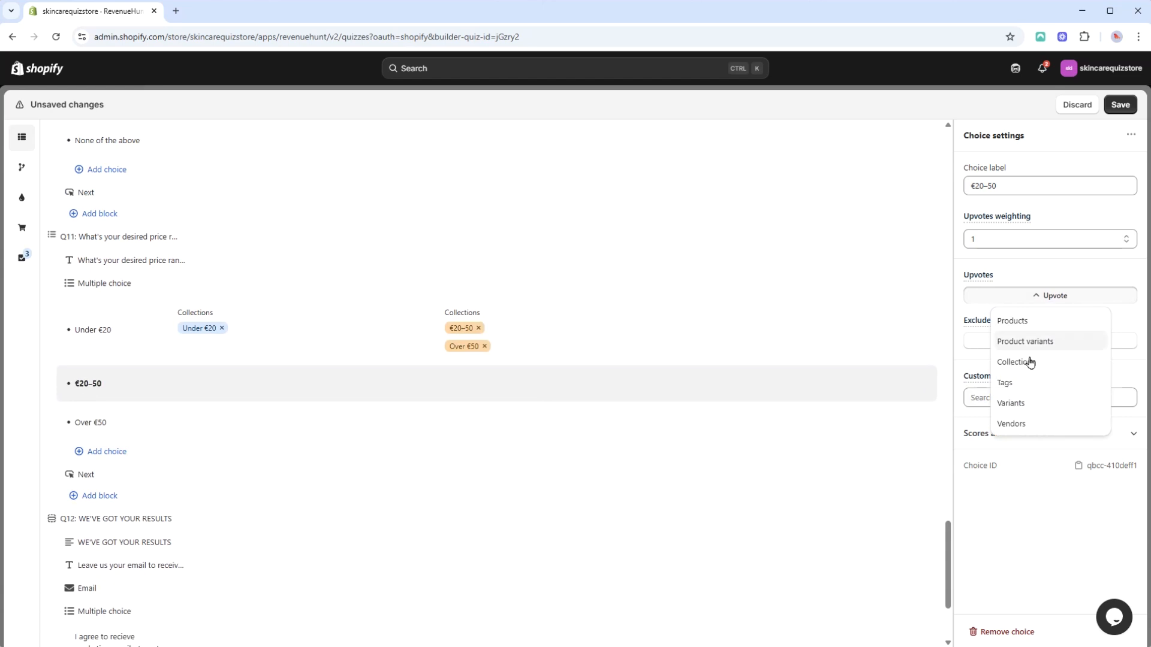
pyautogui.click(1027, 360)
pyautogui.scroll(-10, 548, 297)
pyautogui.scroll(-5, 550, 301)
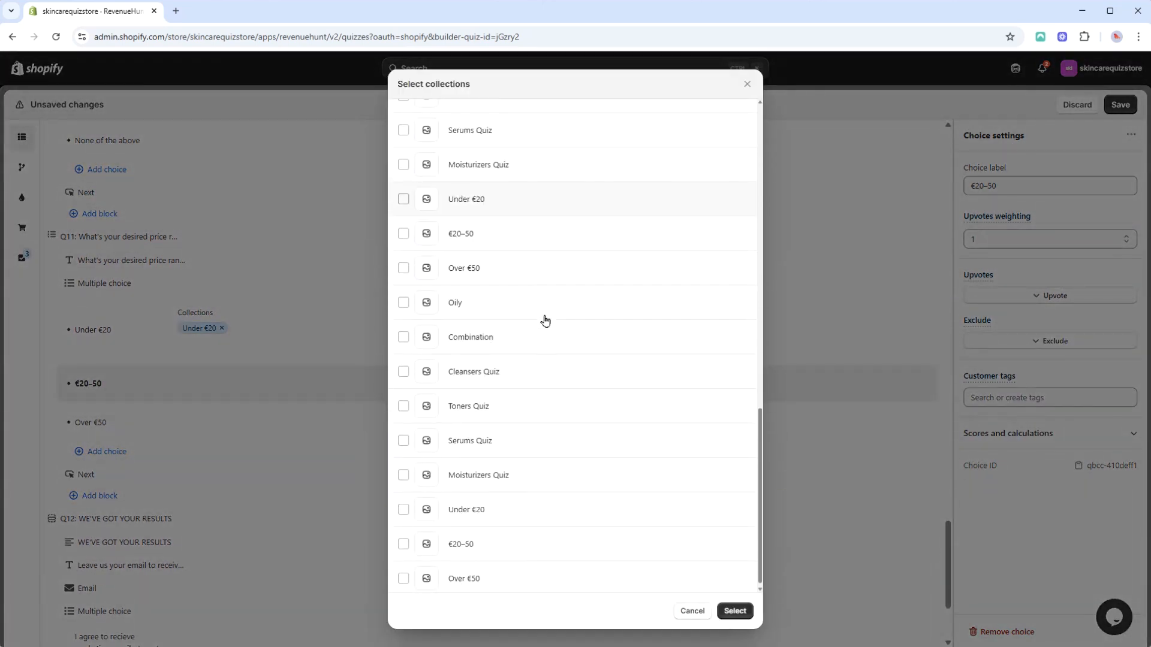
pyautogui.click(729, 606)
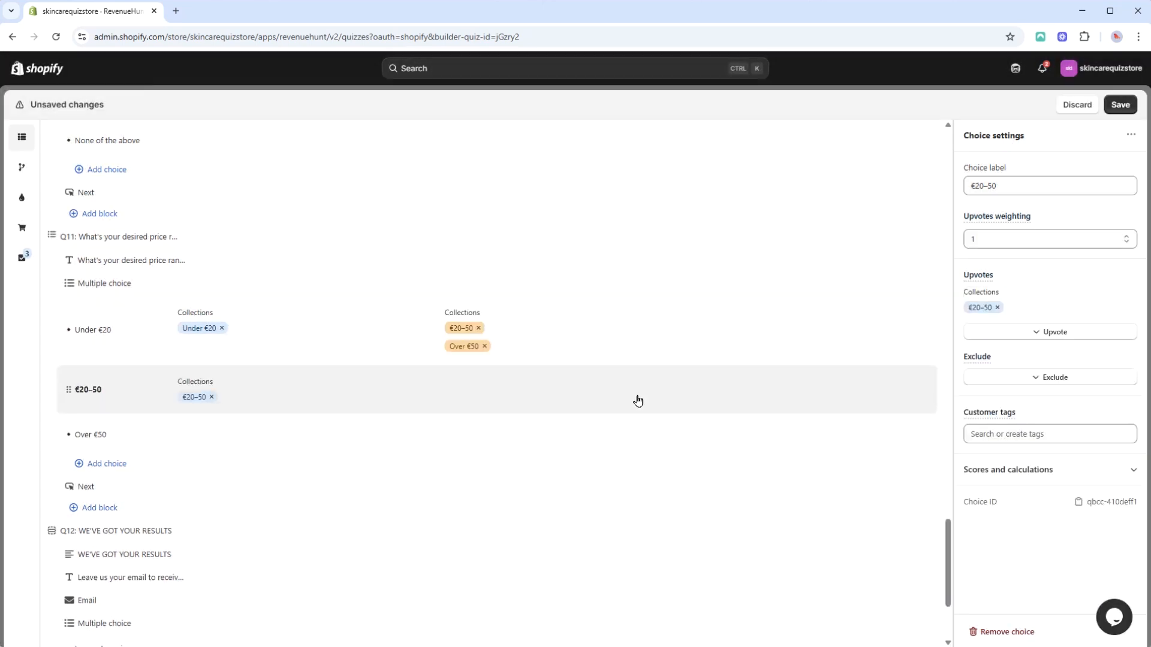
# Step: Exclude the Under €20 and Over €50 collections for the €20-50 choice
pyautogui.click(1048, 384)
pyautogui.click(1043, 442)
pyautogui.scroll(-5, 522, 260)
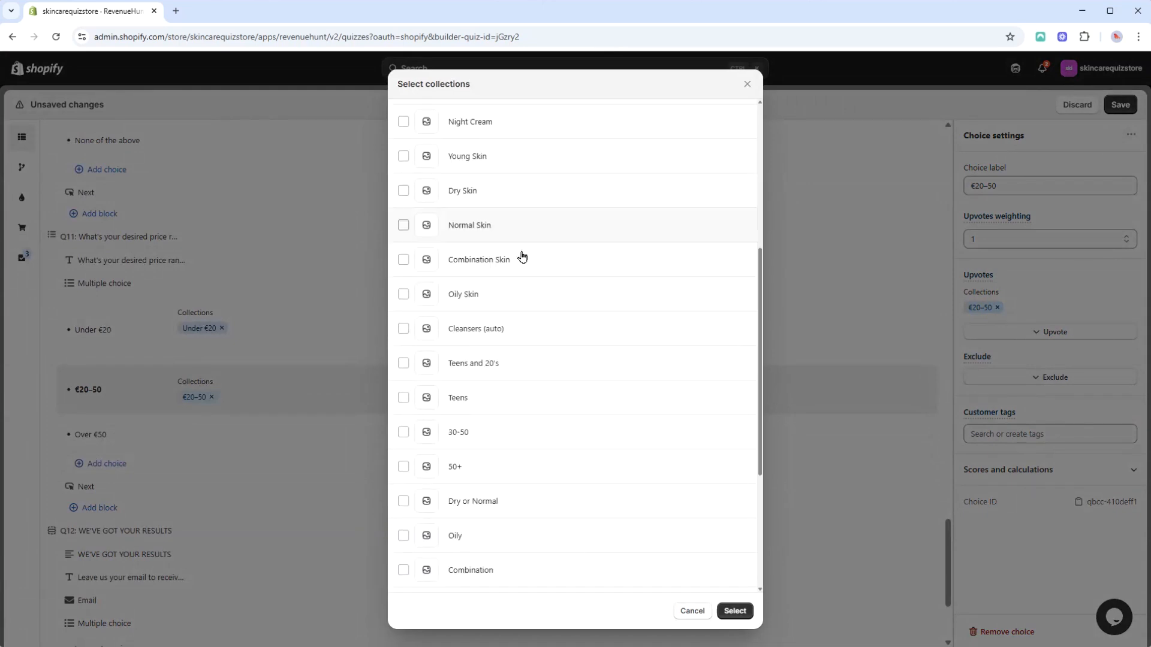
pyautogui.scroll(-6, 521, 257)
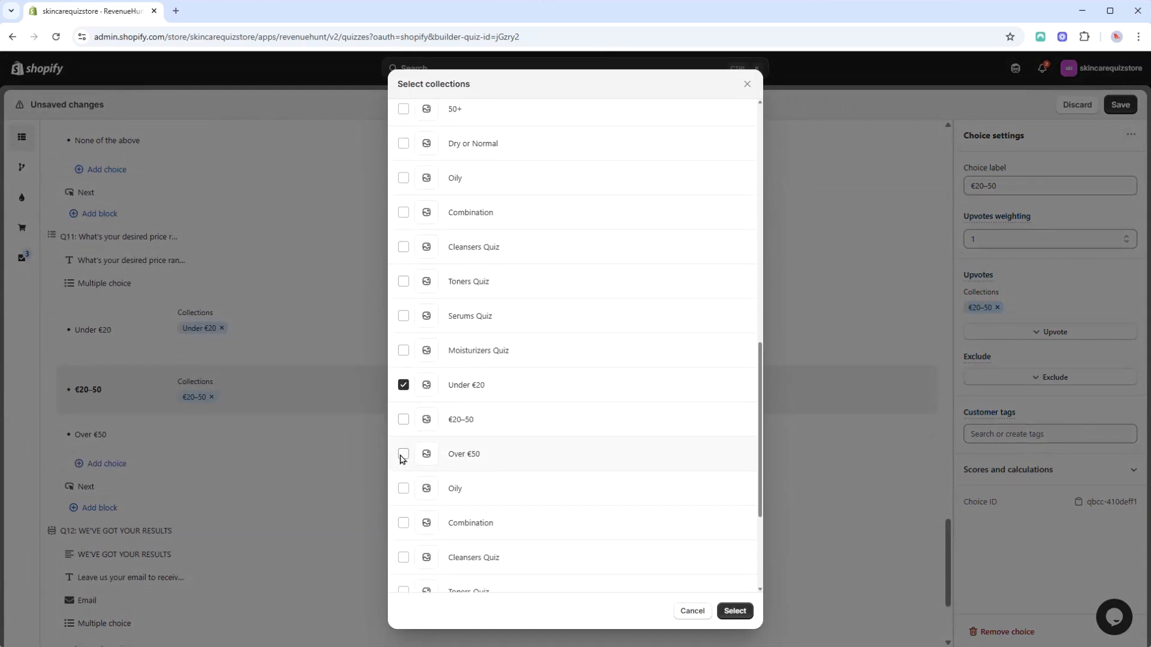
pyautogui.click(736, 611)
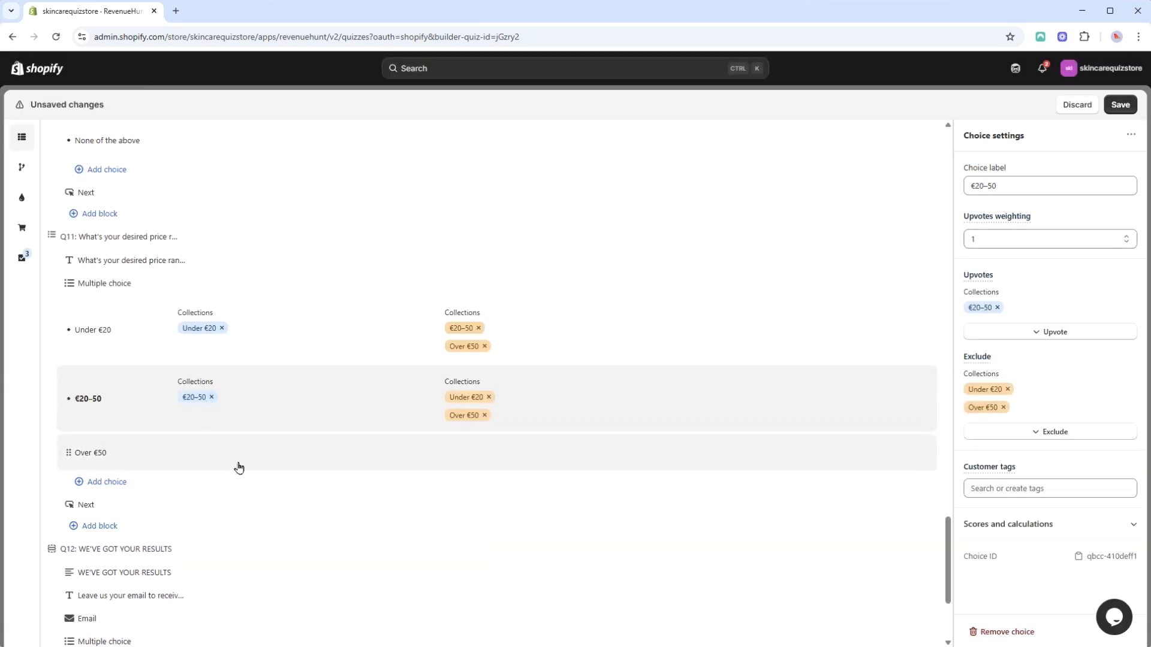
# Step: Upvote the Over €50 collection for the Over €50 choice
pyautogui.click(338, 460)
pyautogui.scroll(-1, 339, 461)
pyautogui.click(1055, 298)
pyautogui.click(1030, 365)
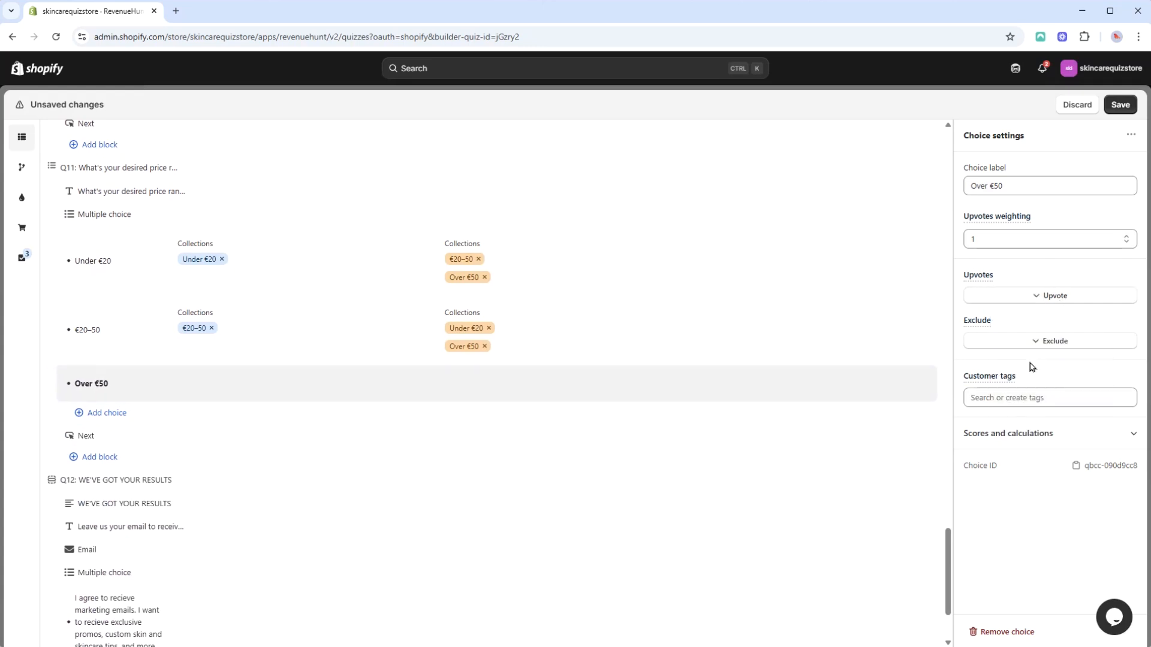
pyautogui.scroll(-10, 562, 333)
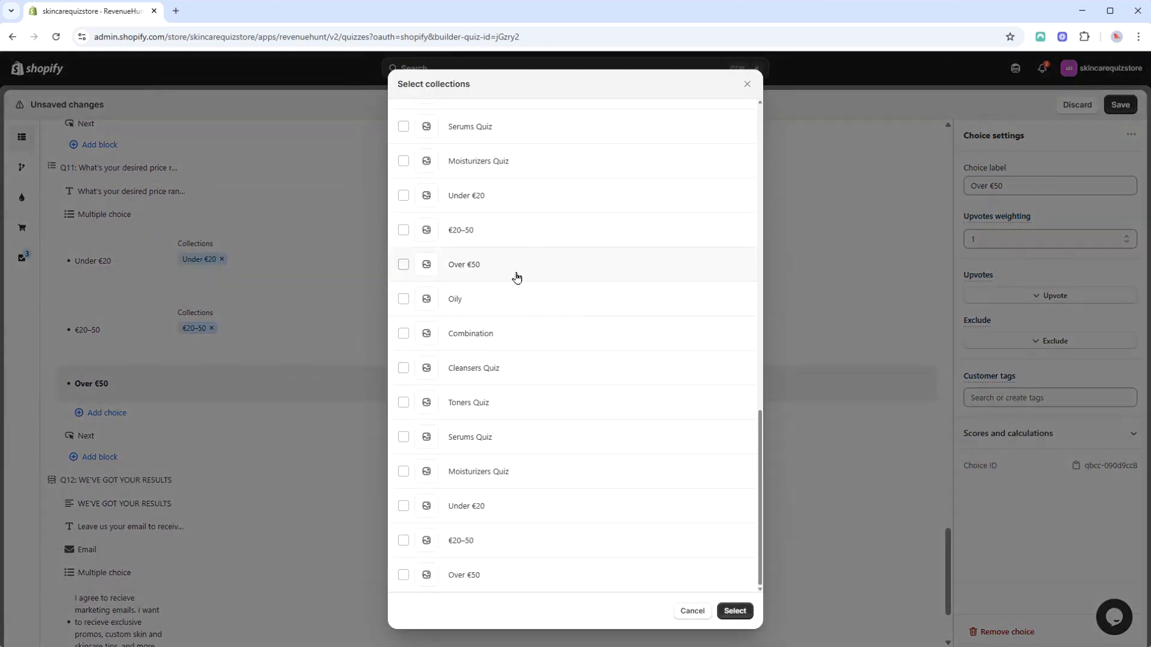
pyautogui.click(735, 611)
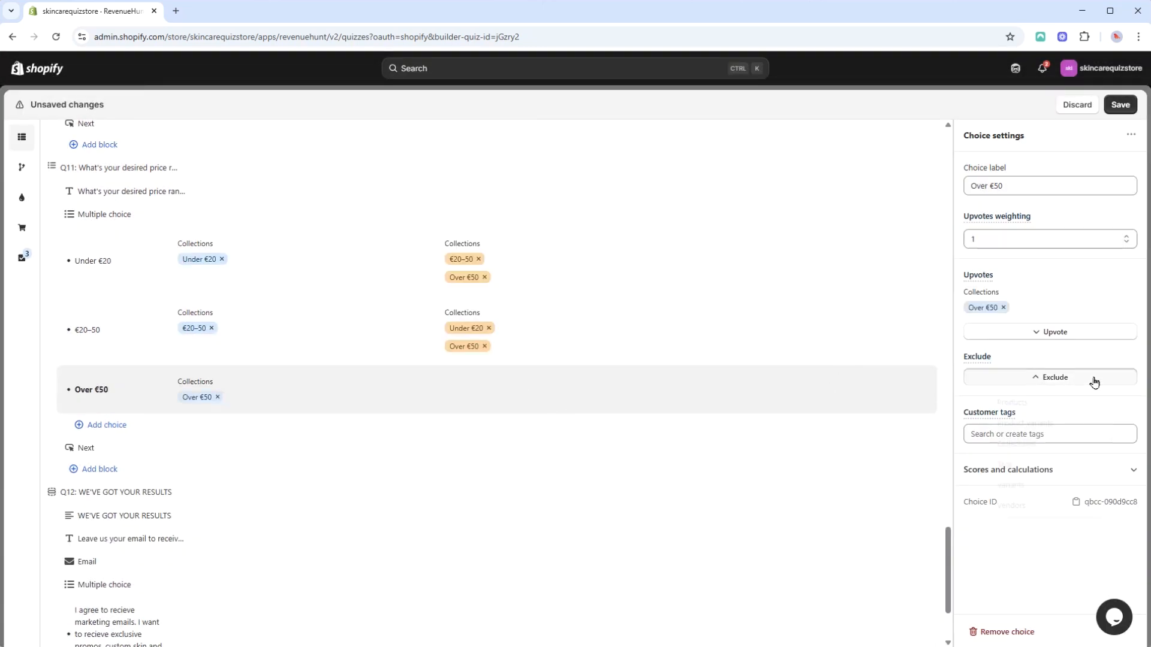
# Step: Exclude the Under €20 and €20-50 collections for the Over €50 choice
pyautogui.click(1079, 443)
pyautogui.scroll(-7, 566, 257)
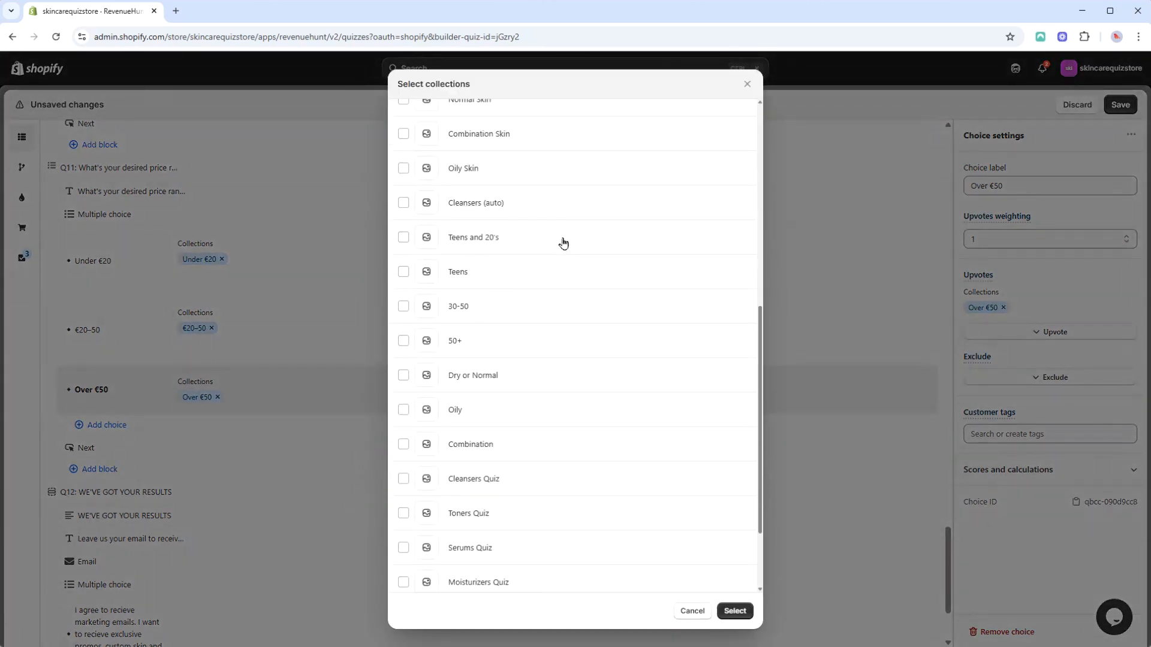
pyautogui.scroll(-2, 563, 242)
pyautogui.click(488, 544)
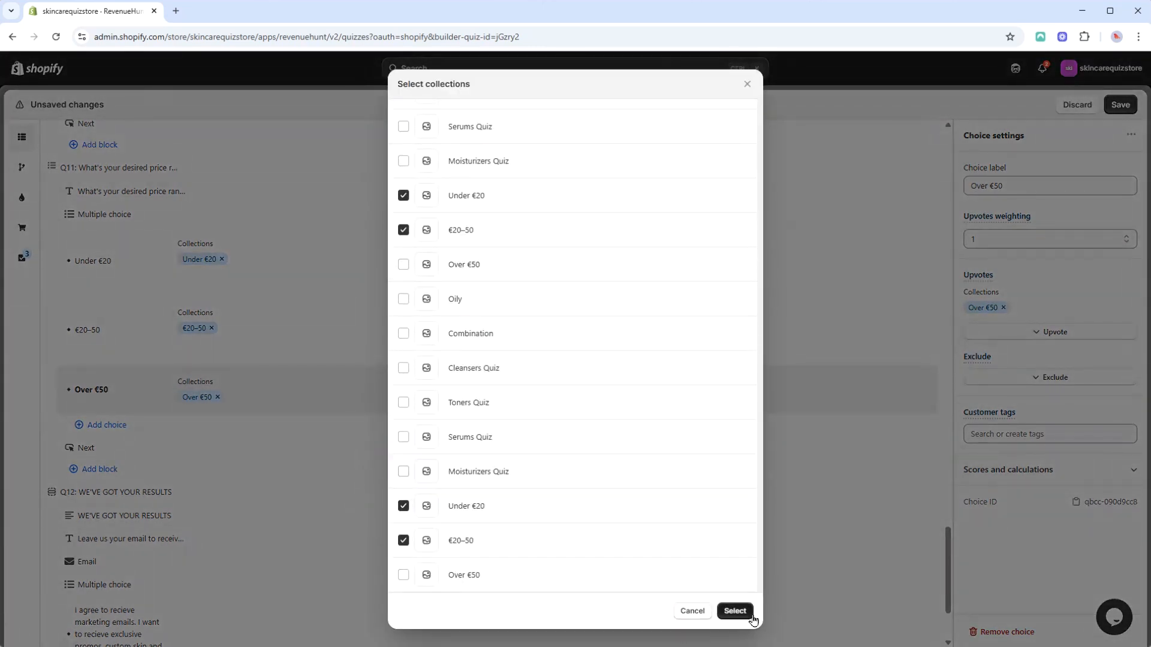
pyautogui.click(735, 611)
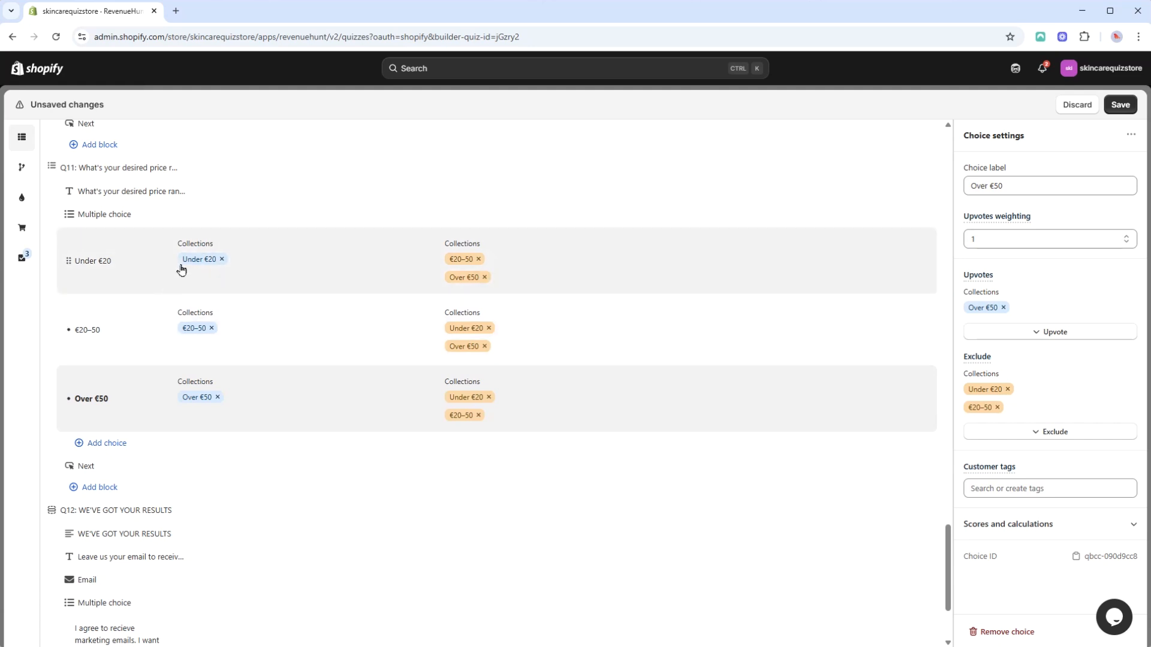
# Step: Save the quiz changes and open the quiz preview
pyautogui.click(1115, 110)
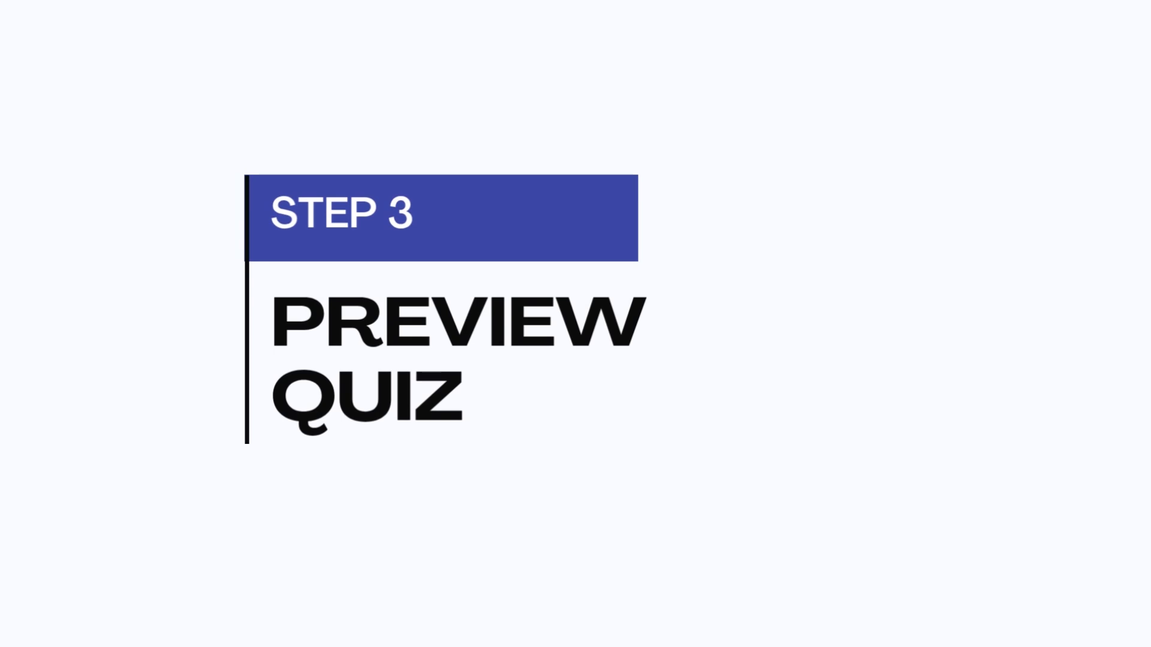
pyautogui.click(1095, 108)
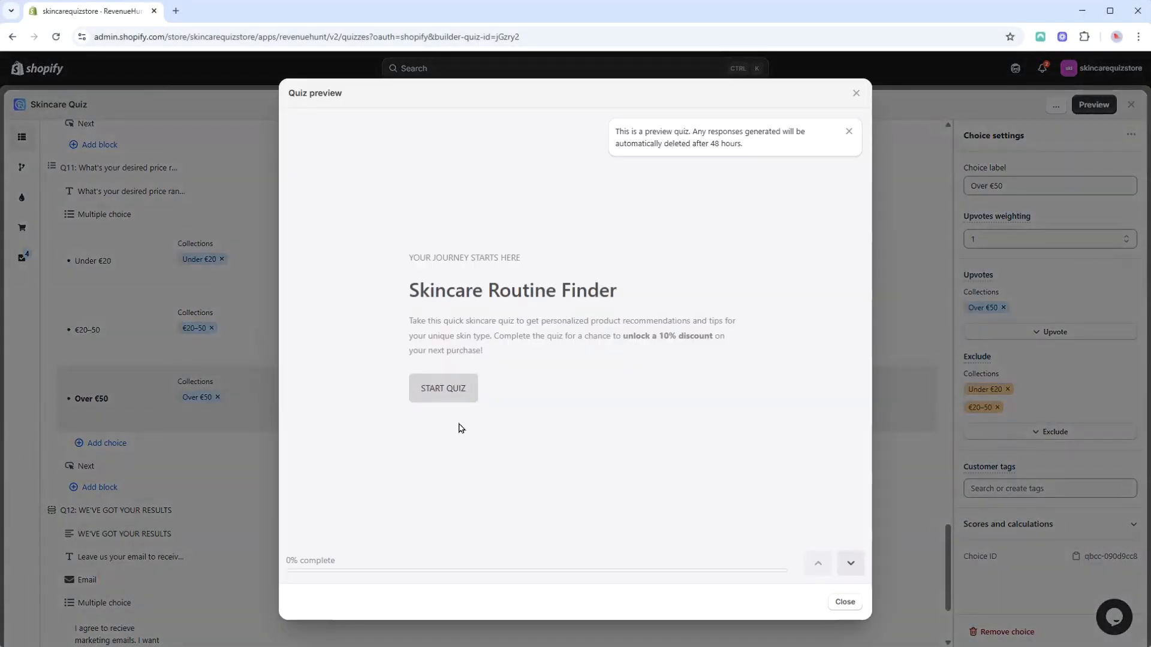
# Step: Take the preview quiz, entering a test email address with marketing consent and continuing to the results
pyautogui.click(454, 390)
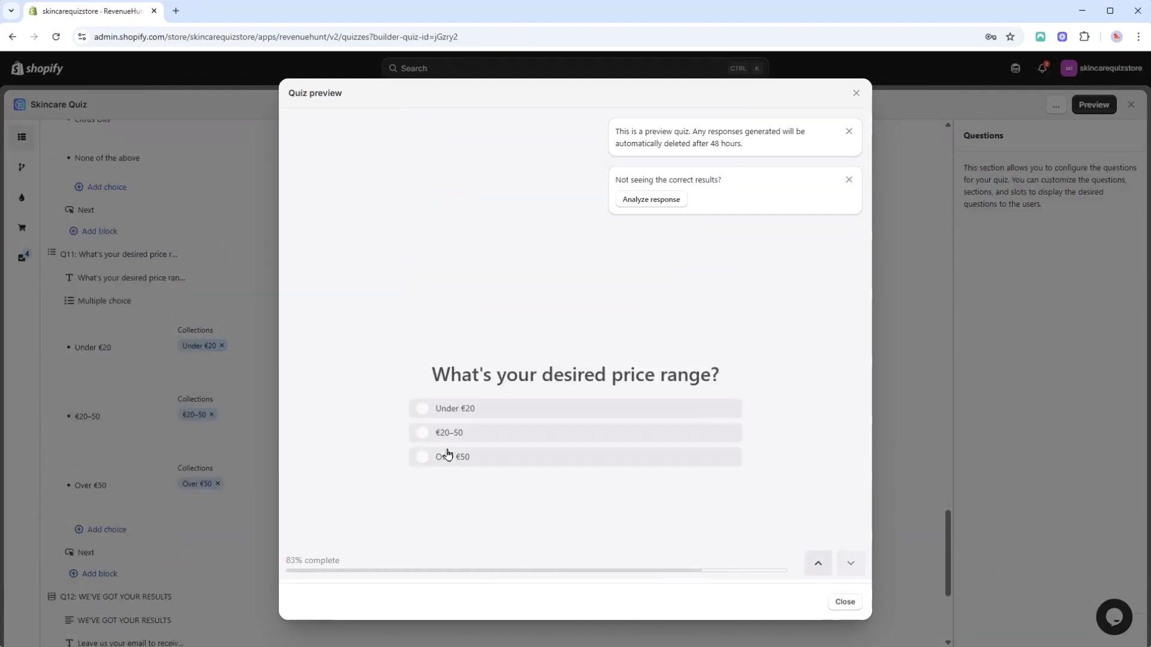
pyautogui.click(485, 336)
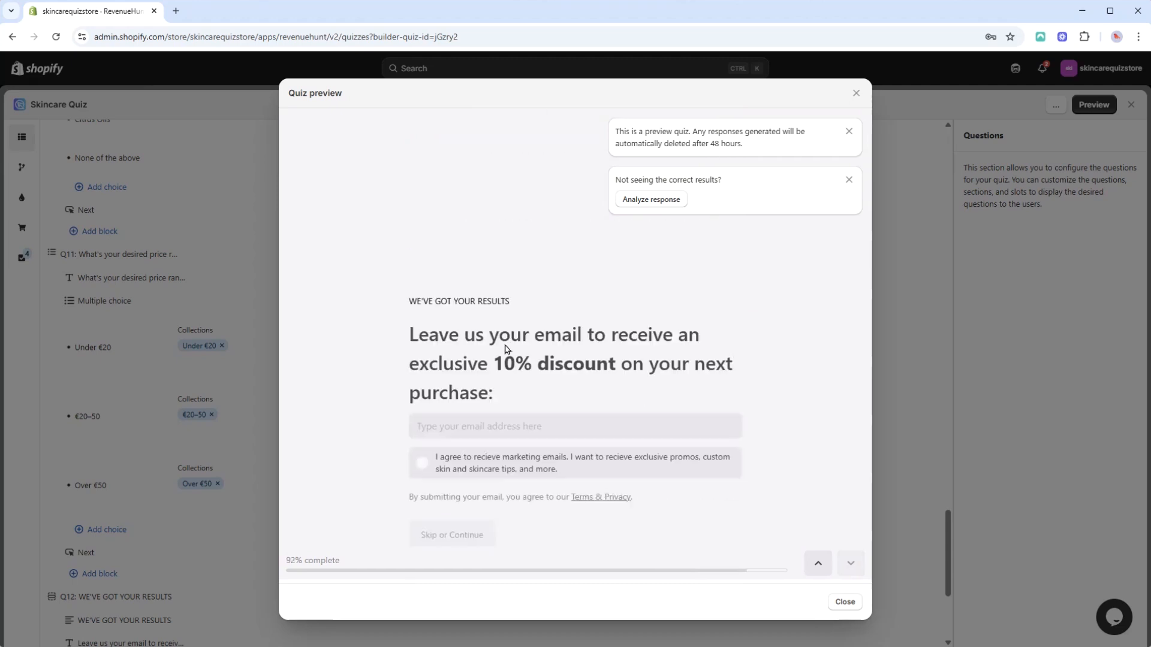
pyautogui.click(456, 296)
pyautogui.click(440, 332)
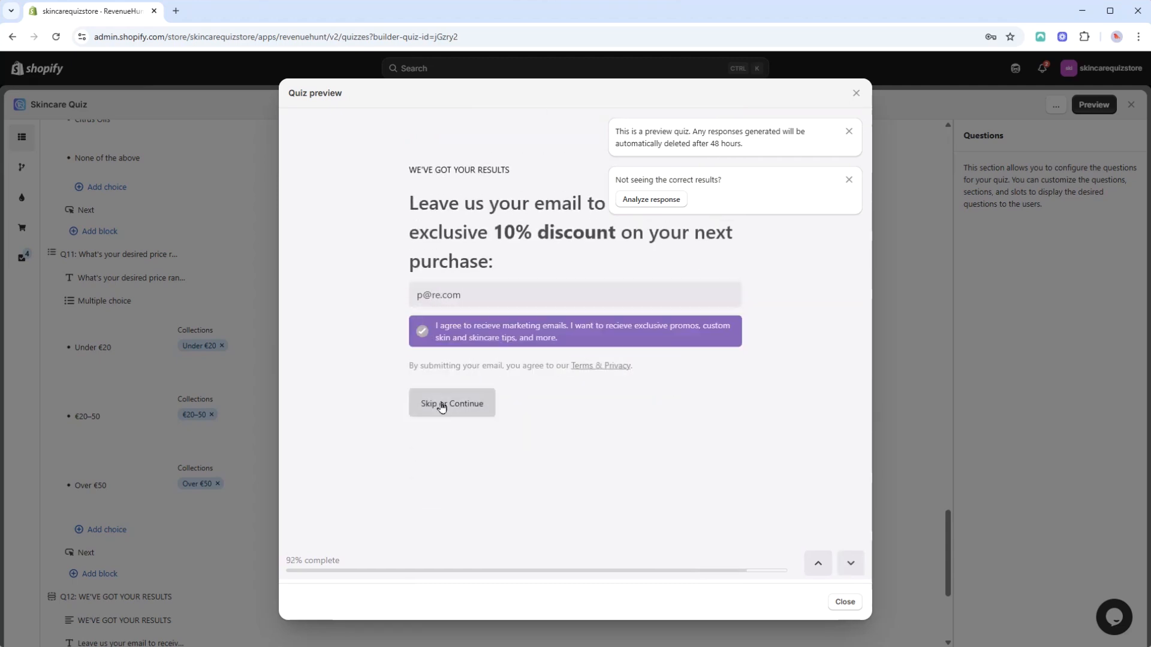
pyautogui.click(442, 405)
# Step: Scroll through the recommended products on the preview results page
pyautogui.scroll(-8, 460, 360)
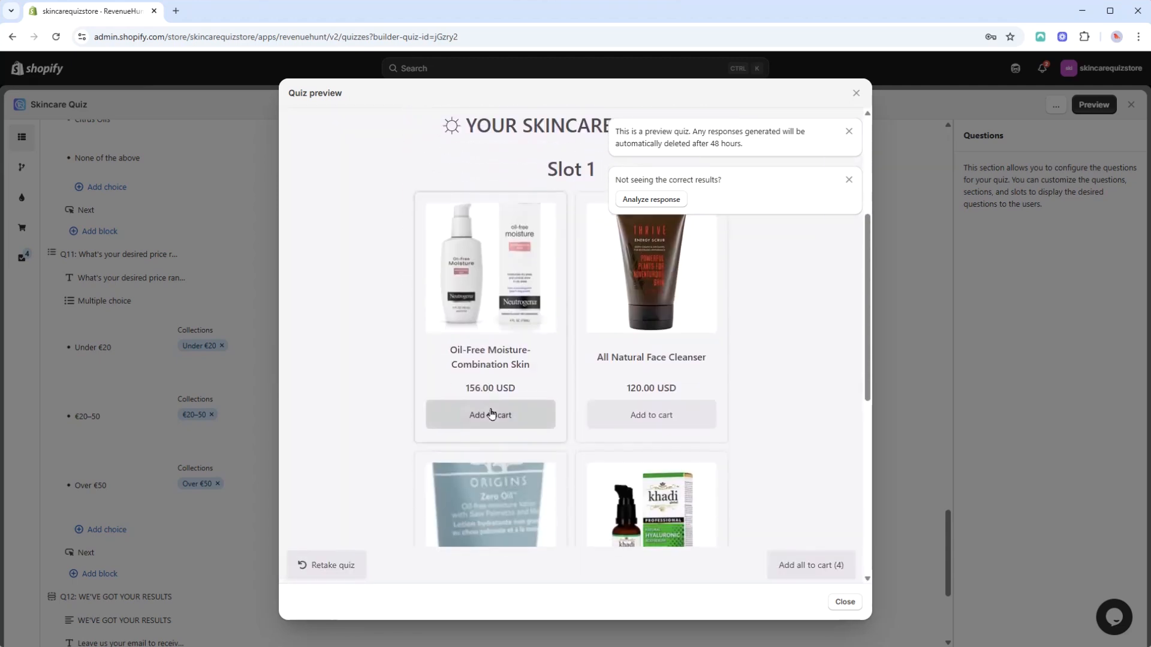
pyautogui.scroll(4, 473, 372)
pyautogui.scroll(-8, 480, 338)
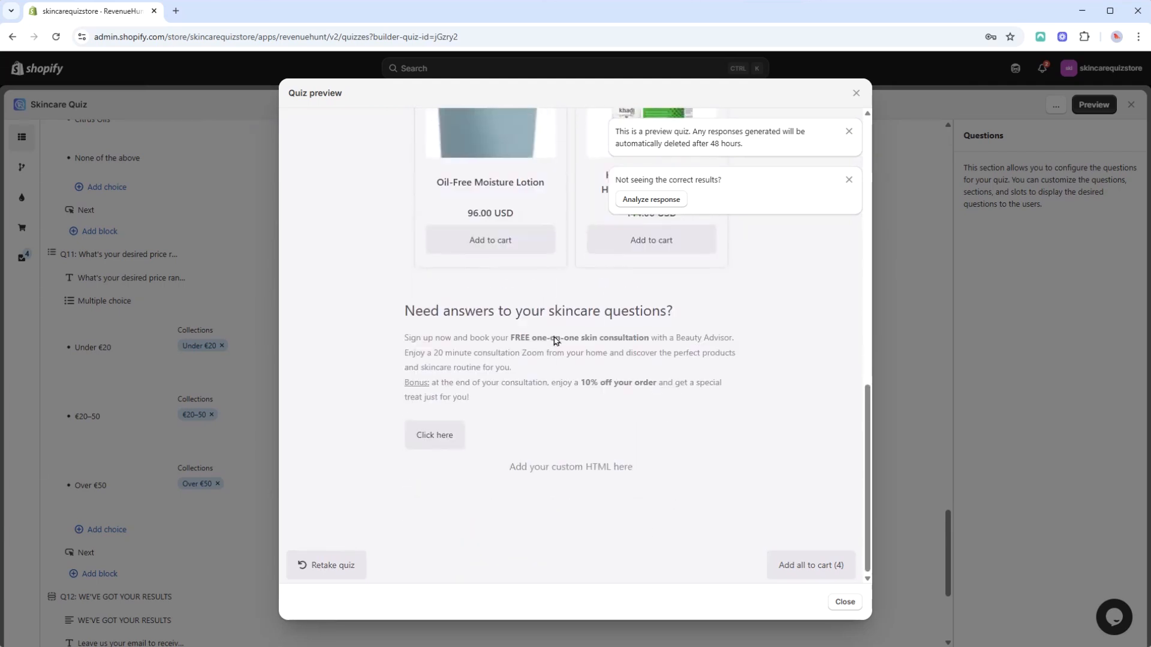
pyautogui.scroll(7, 477, 383)
pyautogui.scroll(-1, 474, 428)
# Step: Retake the preview quiz choosing the €20-50 and Over €50 price ranges, then submit a test email with consent
pyautogui.click(334, 571)
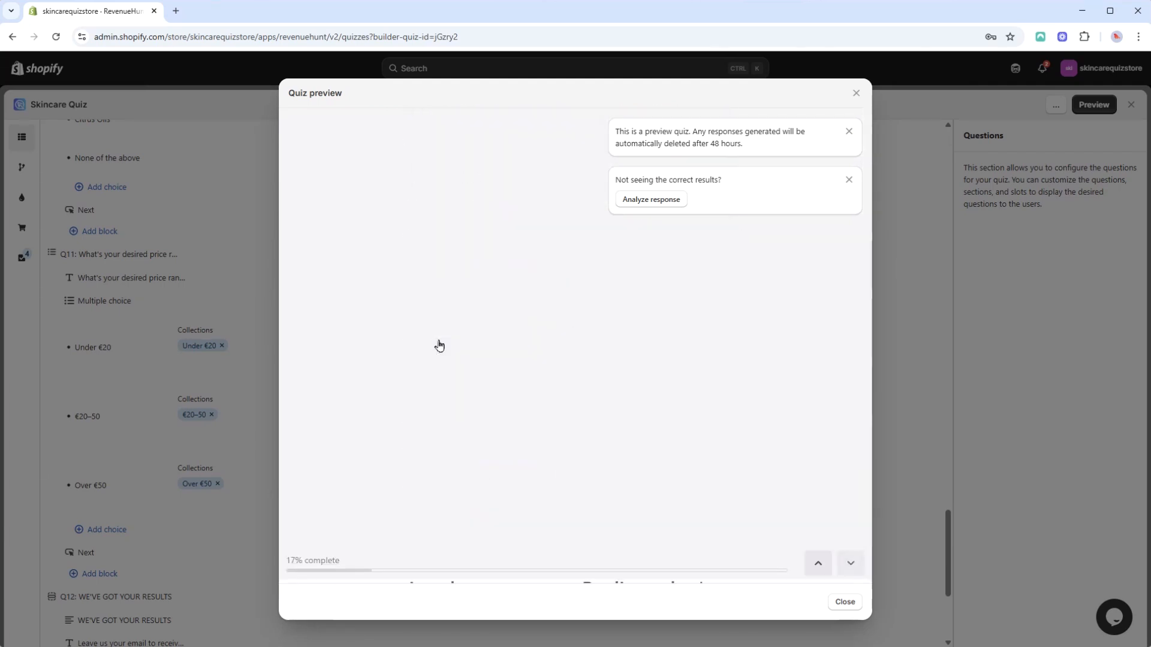
pyautogui.click(442, 380)
pyautogui.scroll(-2, 436, 420)
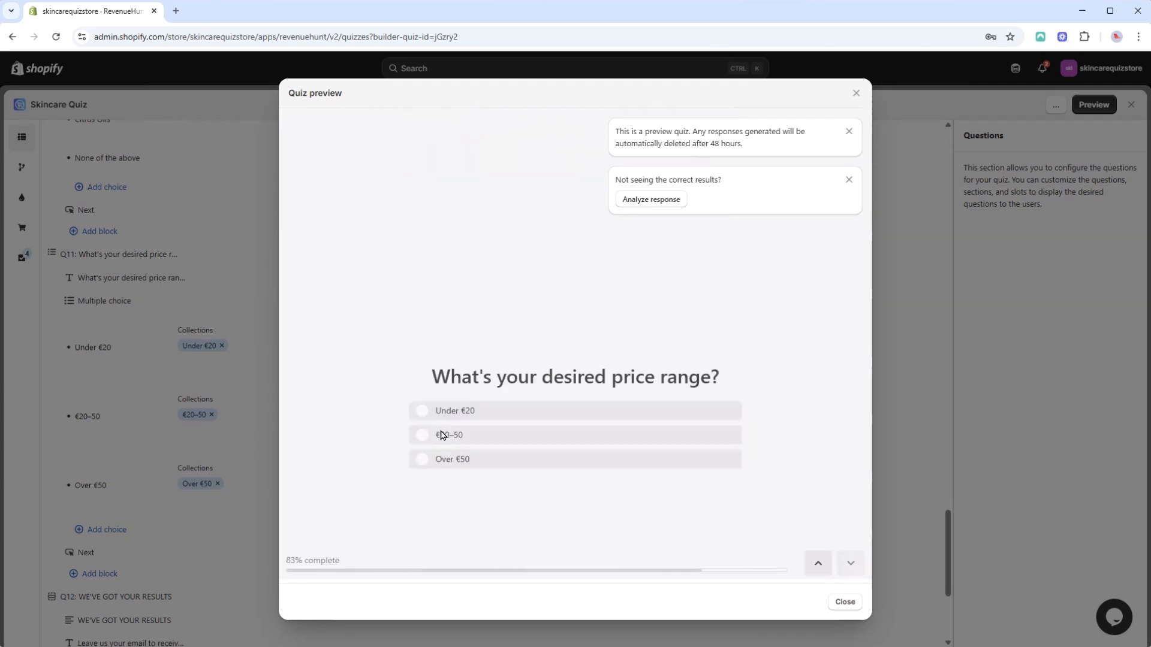
pyautogui.click(456, 343)
pyautogui.click(818, 563)
pyautogui.click(458, 289)
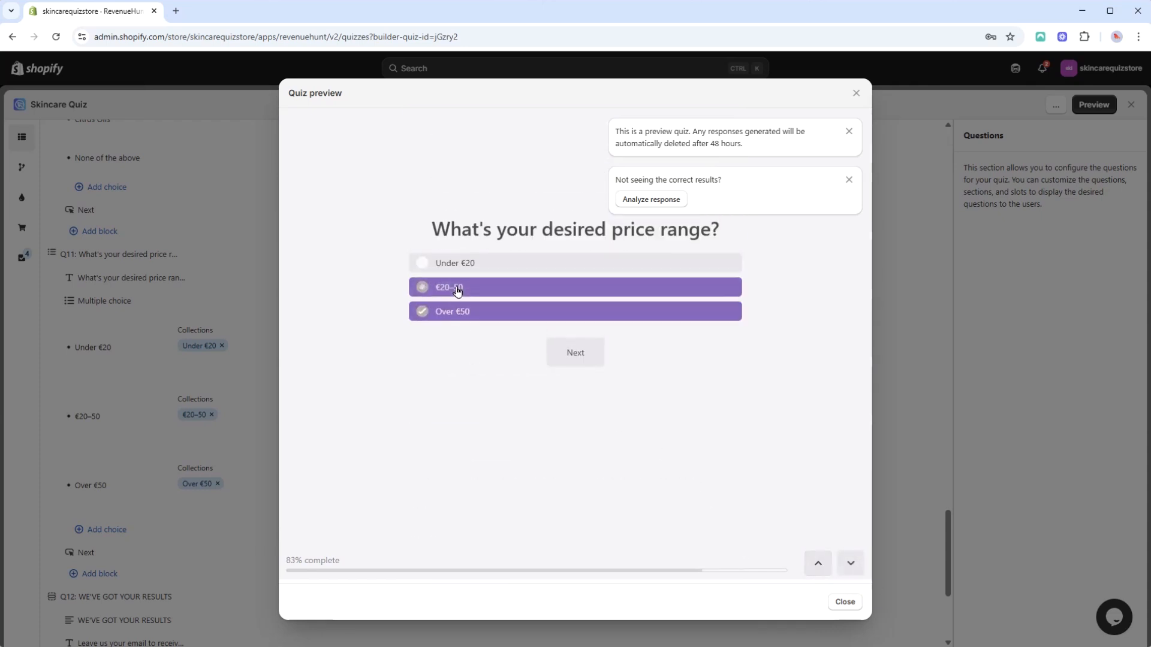
pyautogui.click(453, 294)
pyautogui.click(481, 319)
pyautogui.click(468, 342)
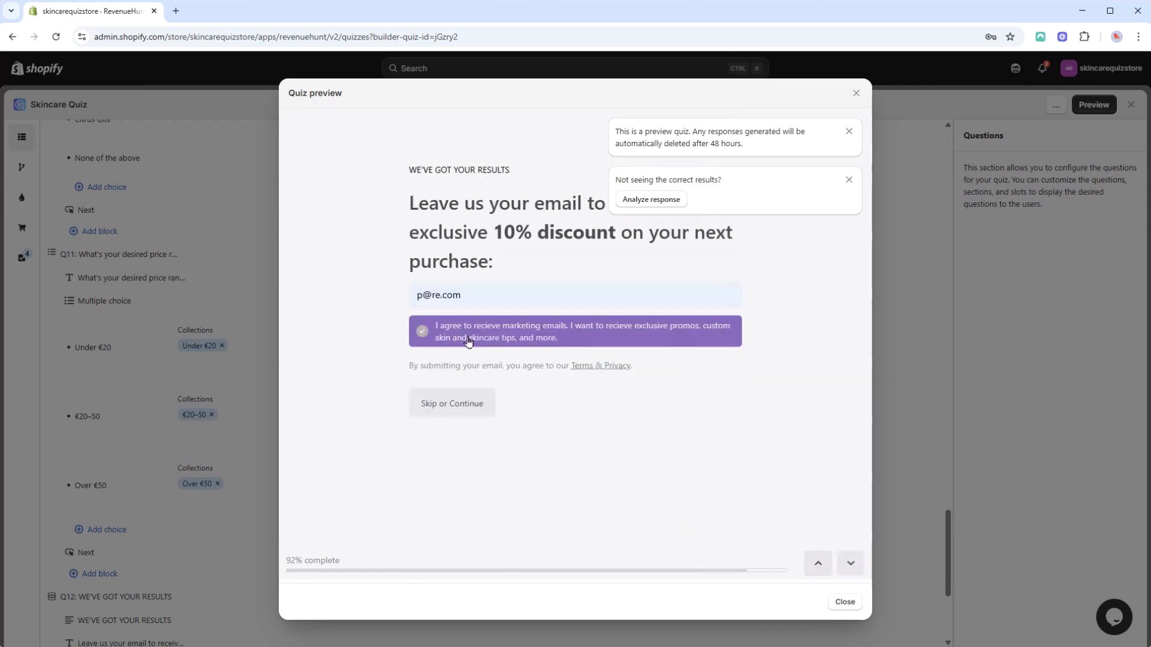
pyautogui.click(456, 411)
# Step: Review the new product recommendations and close the quiz preview
pyautogui.scroll(-4, 654, 388)
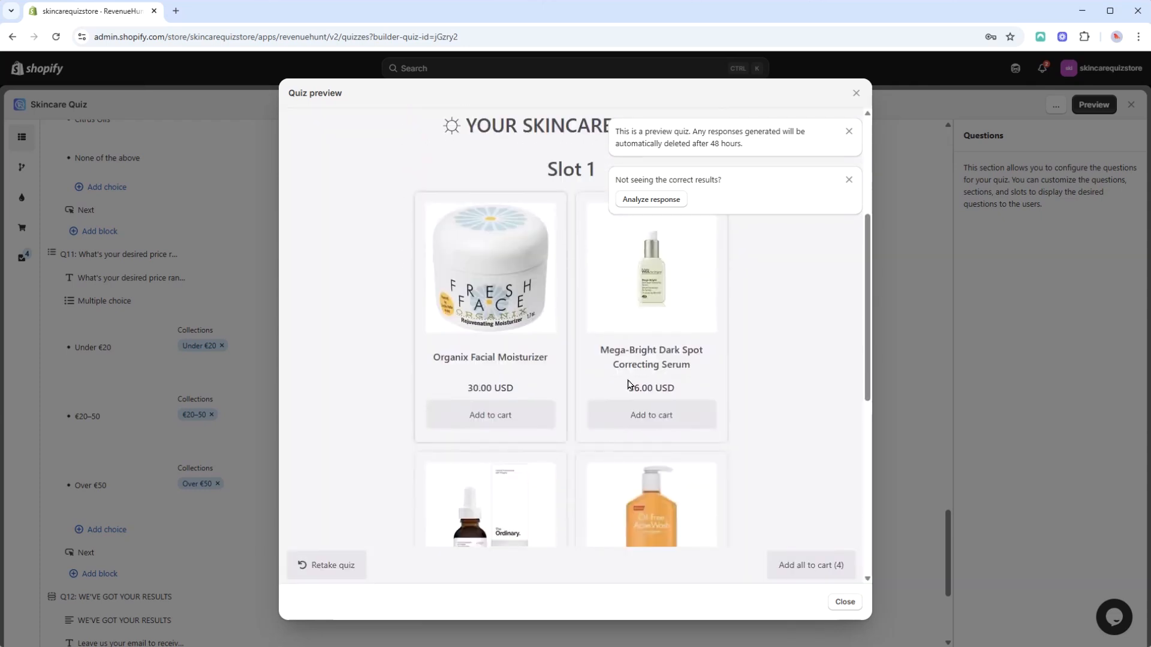
pyautogui.scroll(-5, 457, 378)
pyautogui.scroll(9, 727, 537)
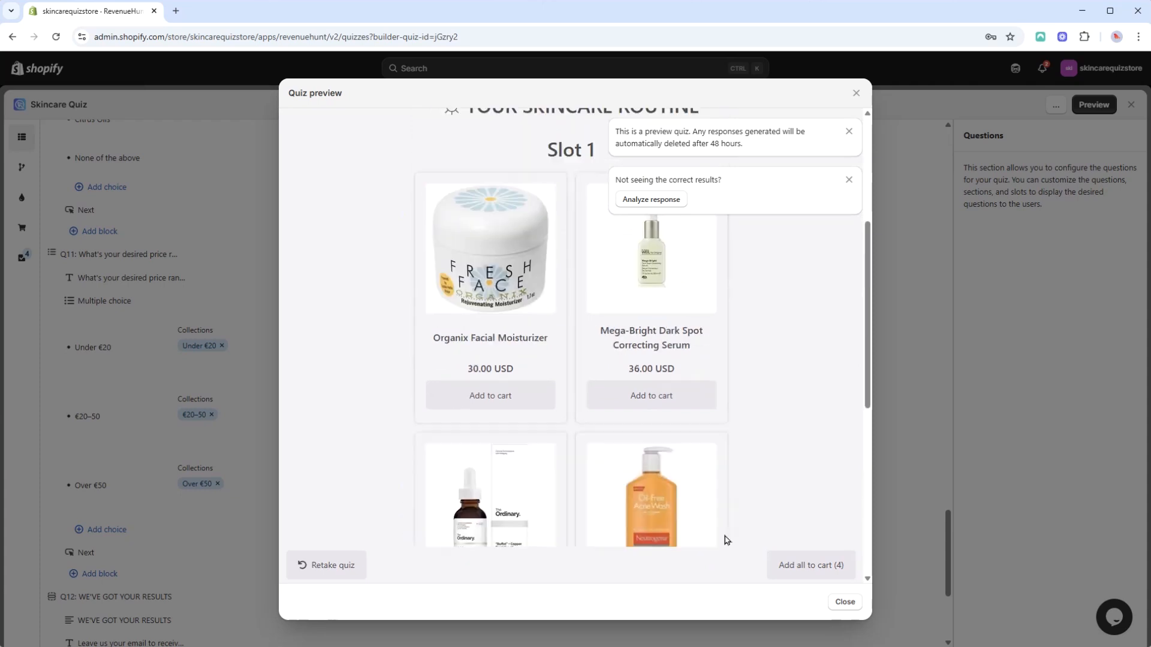
pyautogui.click(856, 94)
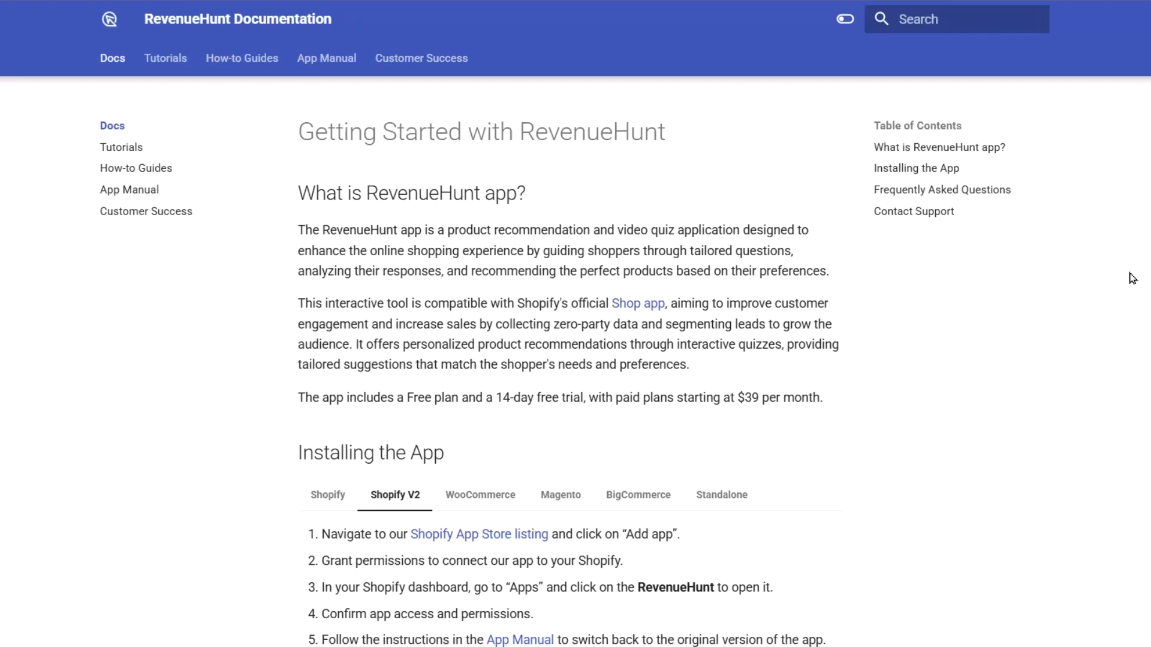
# Step: Scroll through the RevenueHunt documentation's Getting Started page
pyautogui.scroll(-9, 570, 372)
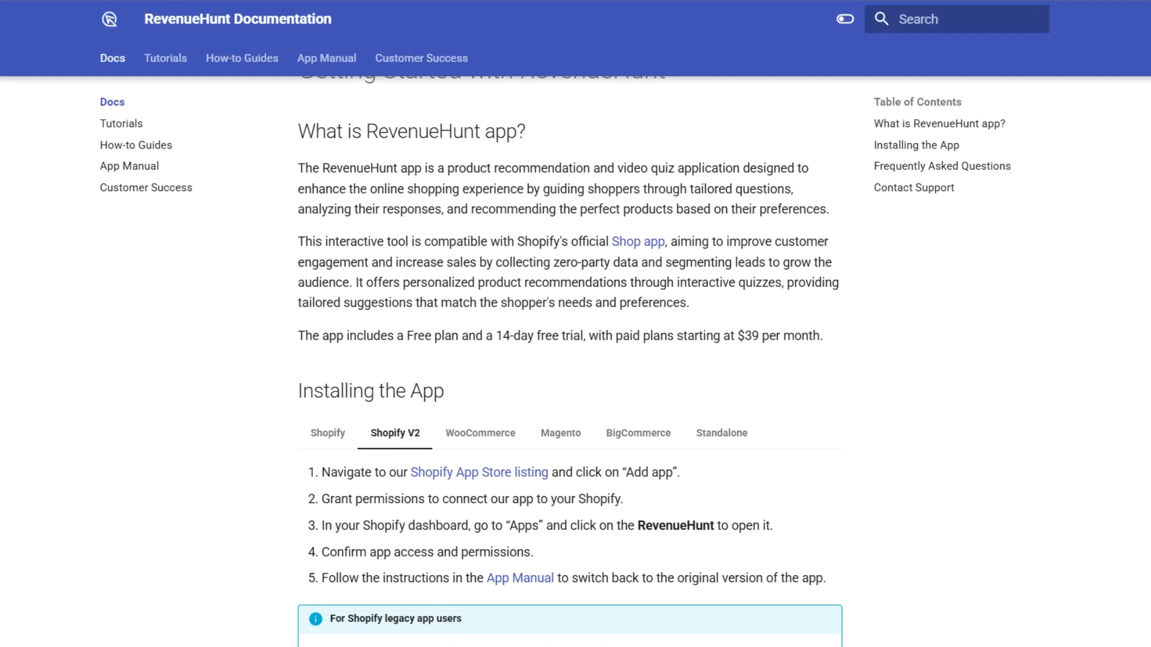
pyautogui.scroll(-3, 570, 360)
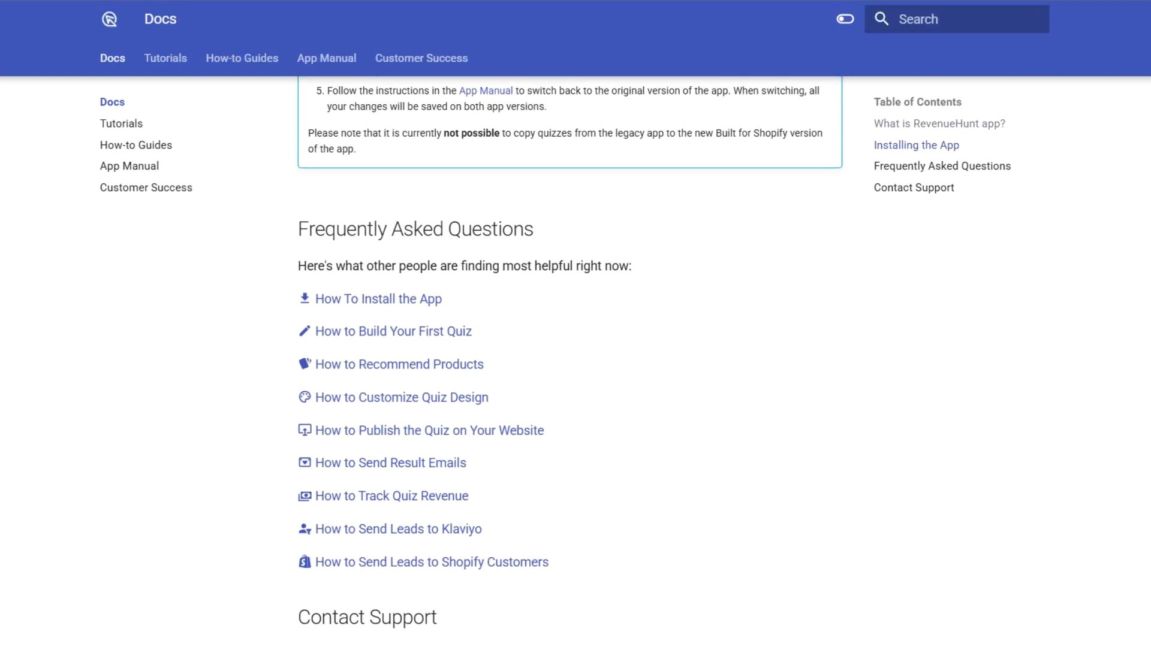